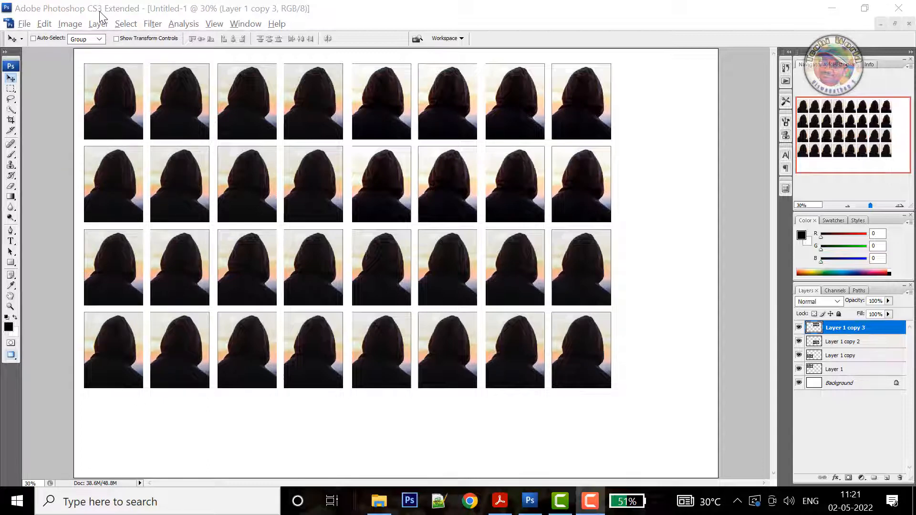
Open the Desktop photo of the hooded figure ending in 1666779 and show the open documents as floating windows.
{"action": "left_click", "coordinate": [25, 25]}
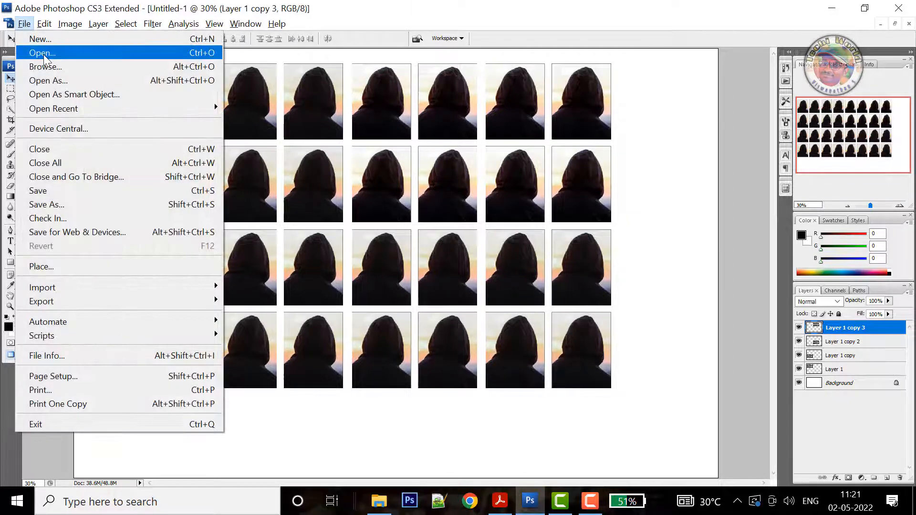
{"action": "left_click", "coordinate": [42, 54]}
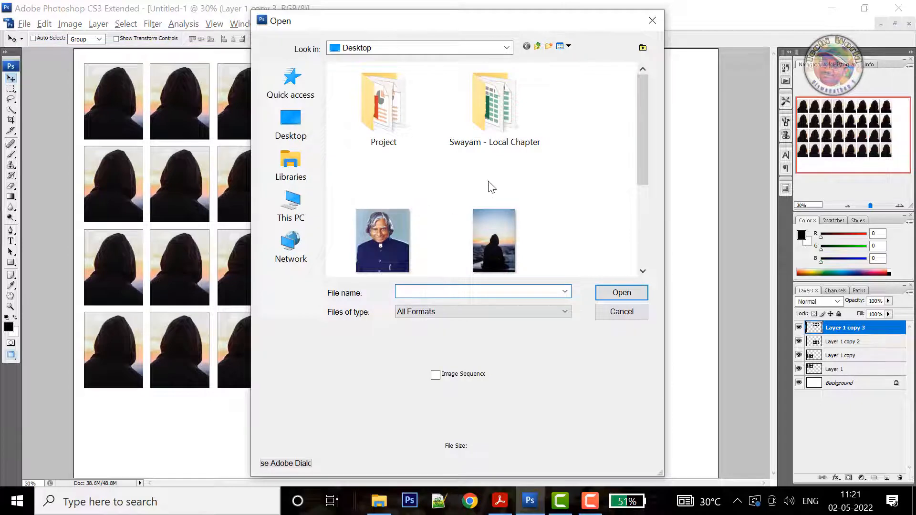
{"action": "scroll", "coordinate": [509, 178], "scroll_direction": "down", "scroll_amount": 3}
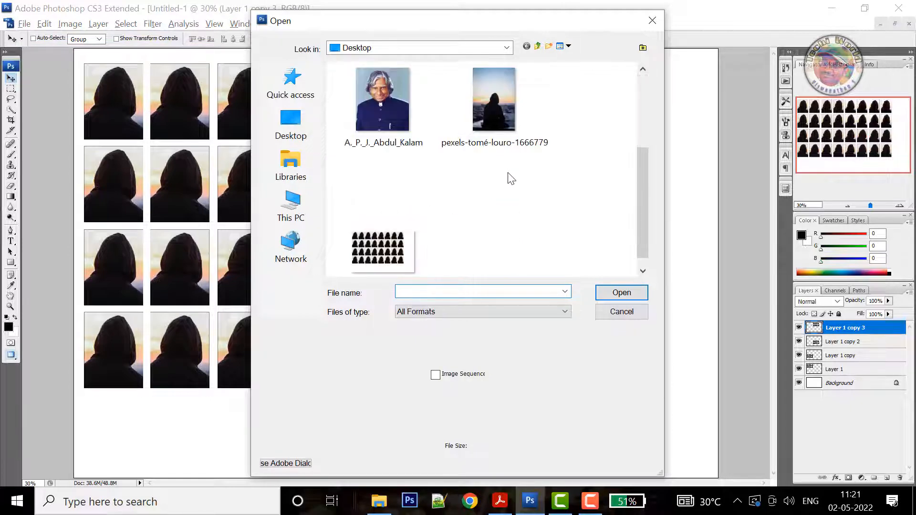
{"action": "scroll", "coordinate": [509, 178], "scroll_direction": "up", "scroll_amount": 3}
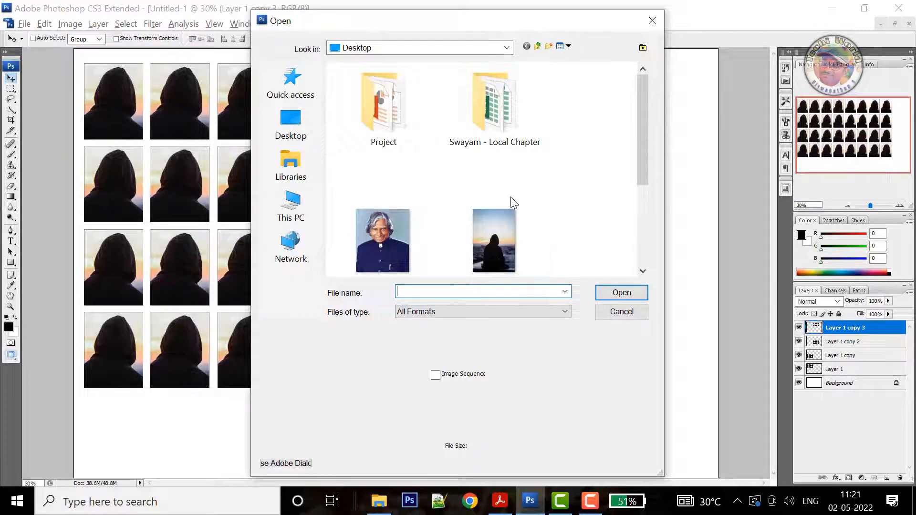
{"action": "left_click", "coordinate": [511, 231]}
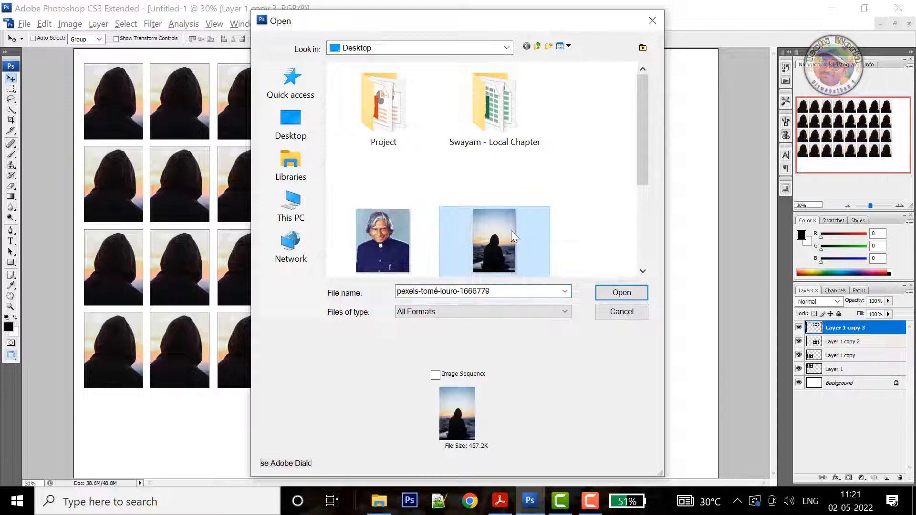
{"action": "left_click", "coordinate": [611, 291]}
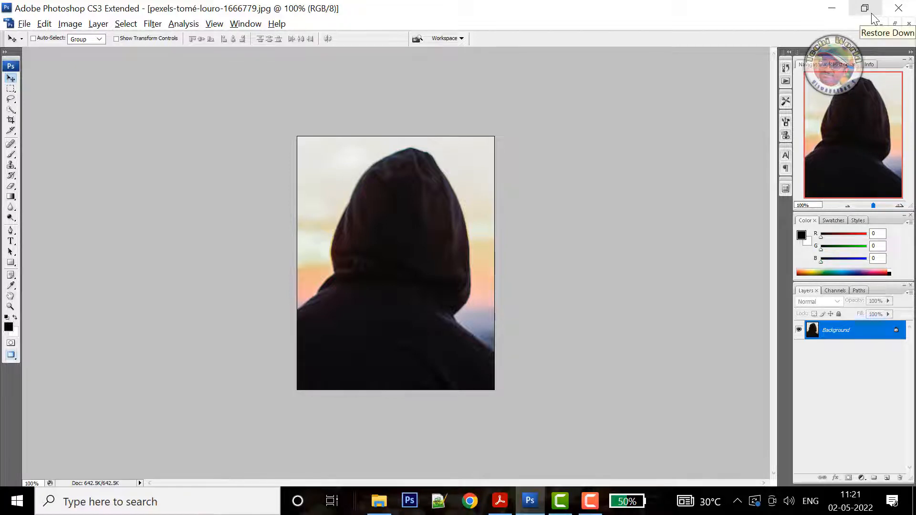
{"action": "left_click", "coordinate": [895, 25]}
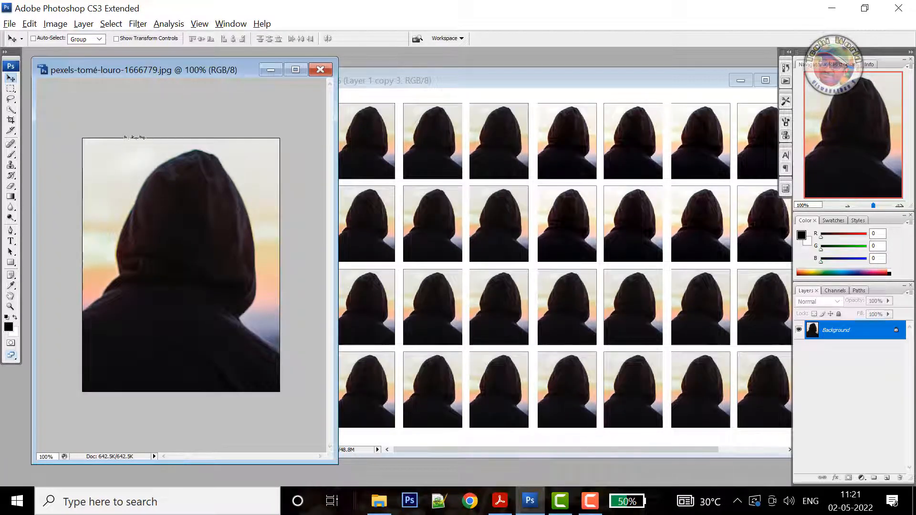
Crop the hooded-figure photo around the head and shoulders to 3.5 cm by 4.5 cm at 300 pixels/inch.
{"action": "left_click", "coordinate": [11, 120]}
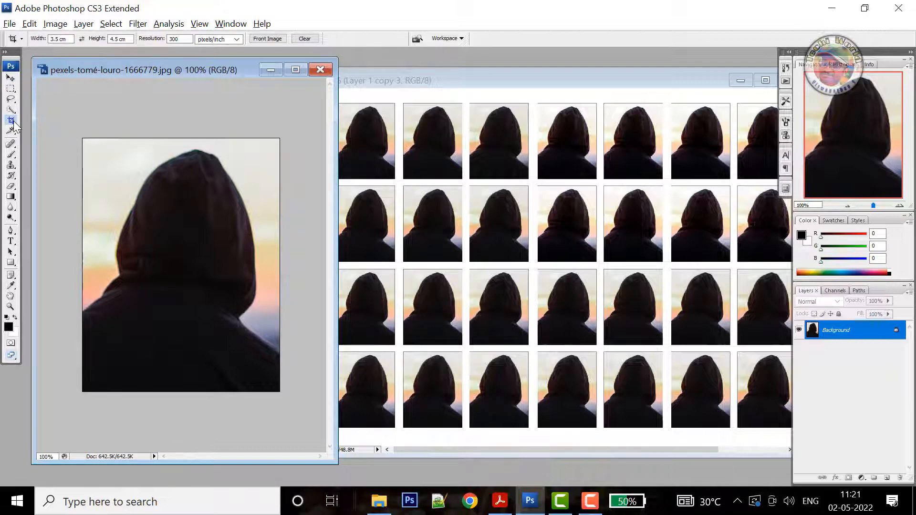
{"action": "double_click", "coordinate": [68, 39]}
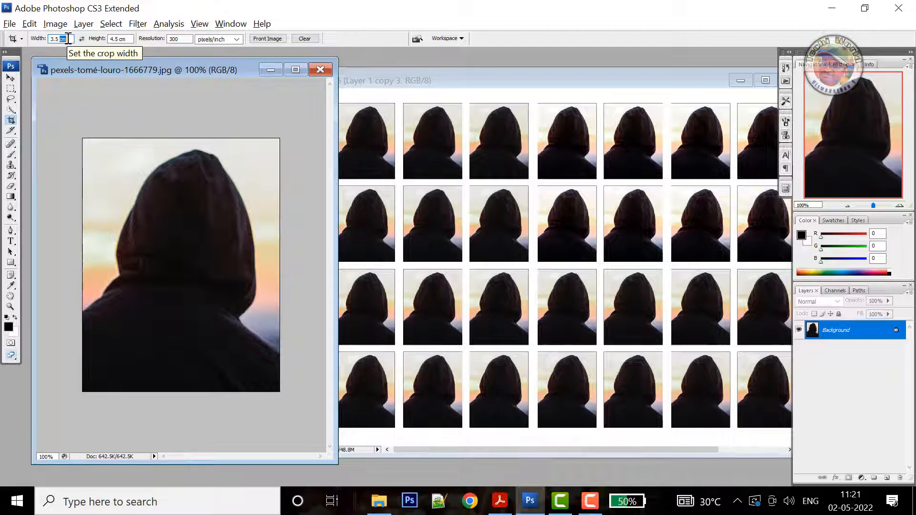
{"action": "left_click", "coordinate": [68, 39]}
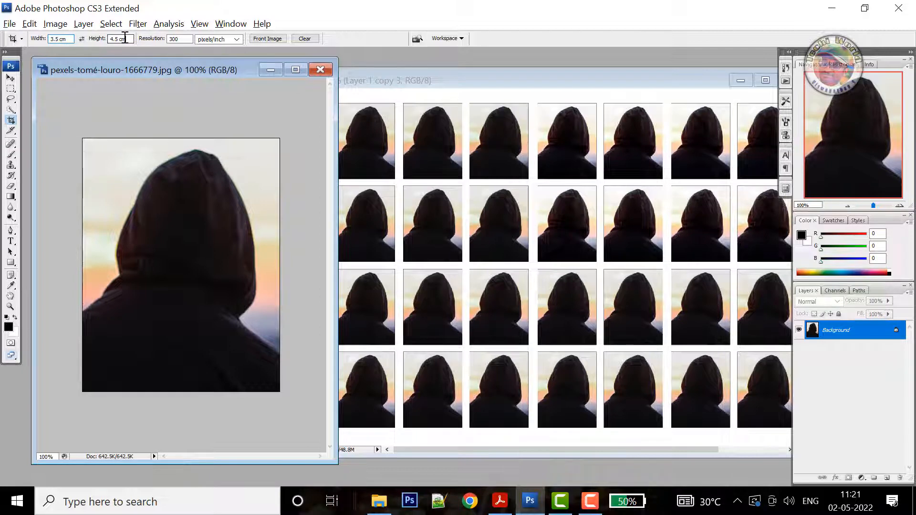
{"action": "double_click", "coordinate": [183, 40]}
{"action": "left_click", "coordinate": [183, 41]}
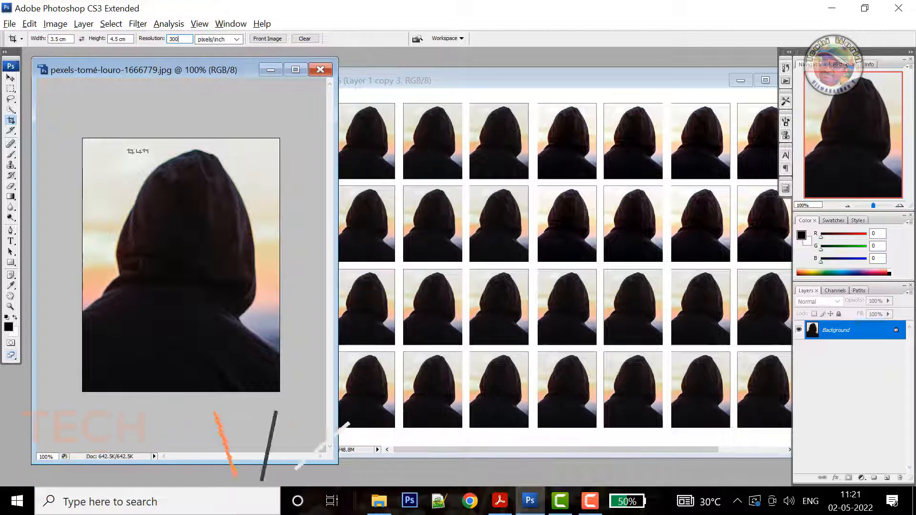
{"action": "left_click_drag", "start_coordinate": [93, 147], "coordinate": [270, 375]}
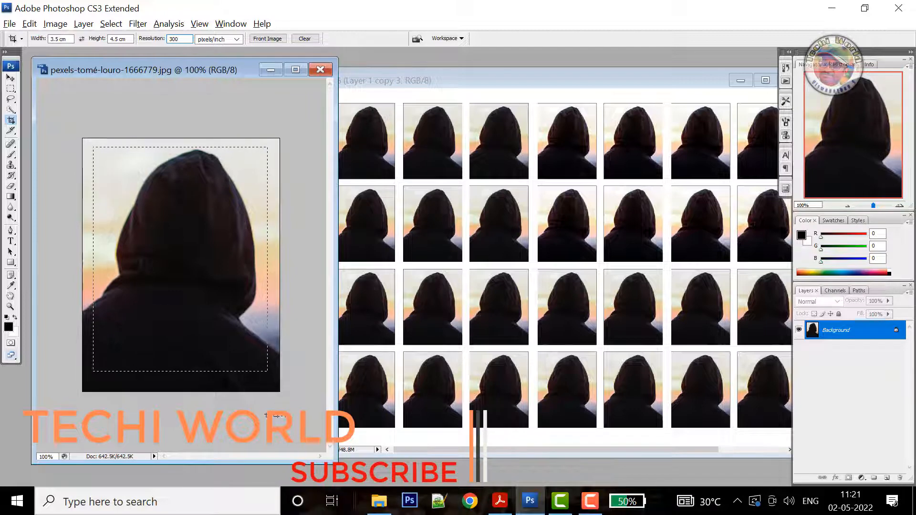
{"action": "left_click_drag", "start_coordinate": [278, 425], "coordinate": [276, 420]}
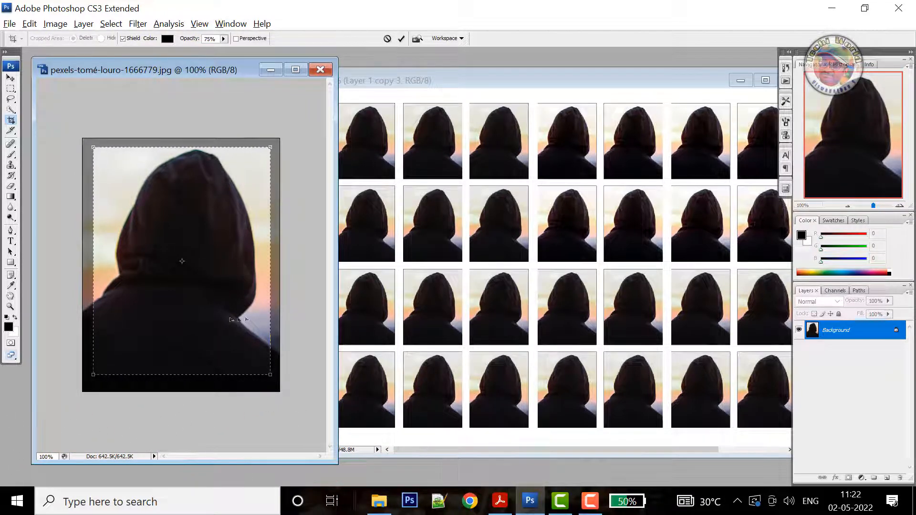
{"action": "left_click_drag", "start_coordinate": [182, 261], "coordinate": [179, 261]}
{"action": "left_click_drag", "start_coordinate": [193, 306], "coordinate": [194, 306]}
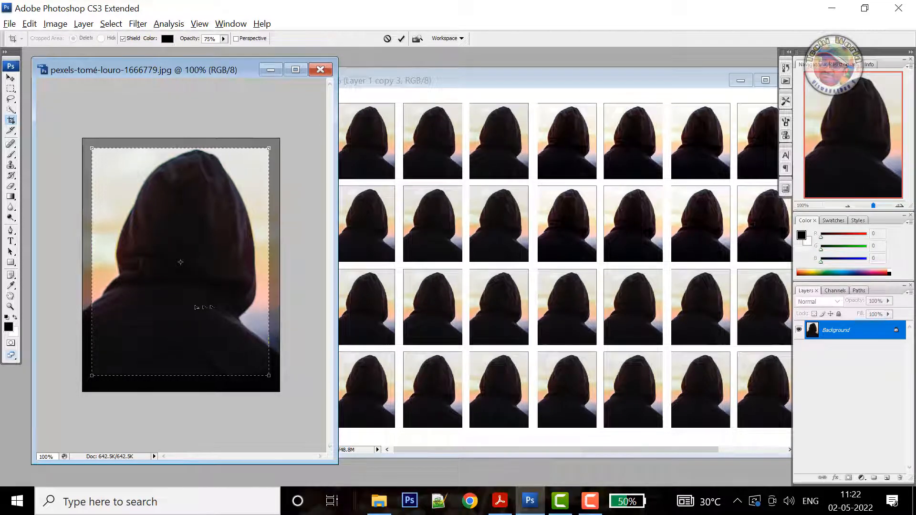
{"action": "left_click", "coordinate": [400, 39]}
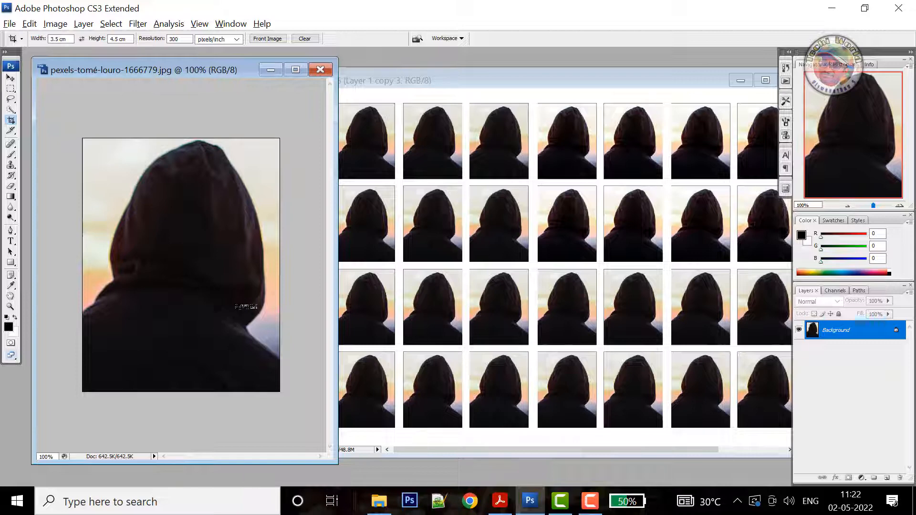
Create a blank RGB document 15 cm wide and 10 cm high at 300 pixels/cm with a white background.
{"action": "left_click", "coordinate": [9, 25]}
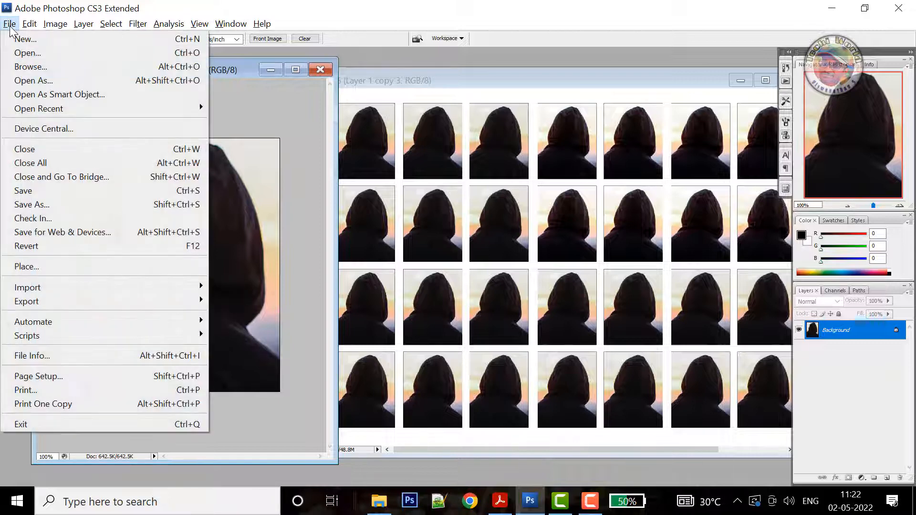
{"action": "left_click", "coordinate": [19, 38]}
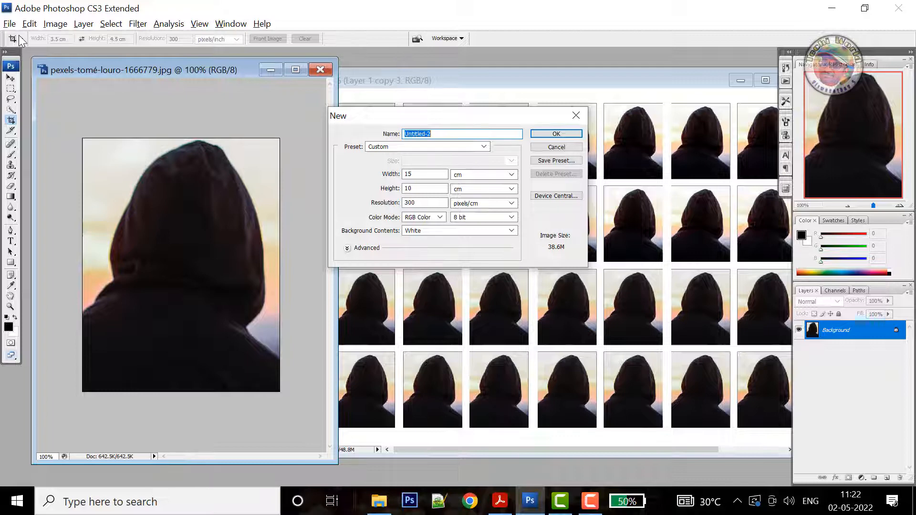
{"action": "left_click", "coordinate": [426, 176]}
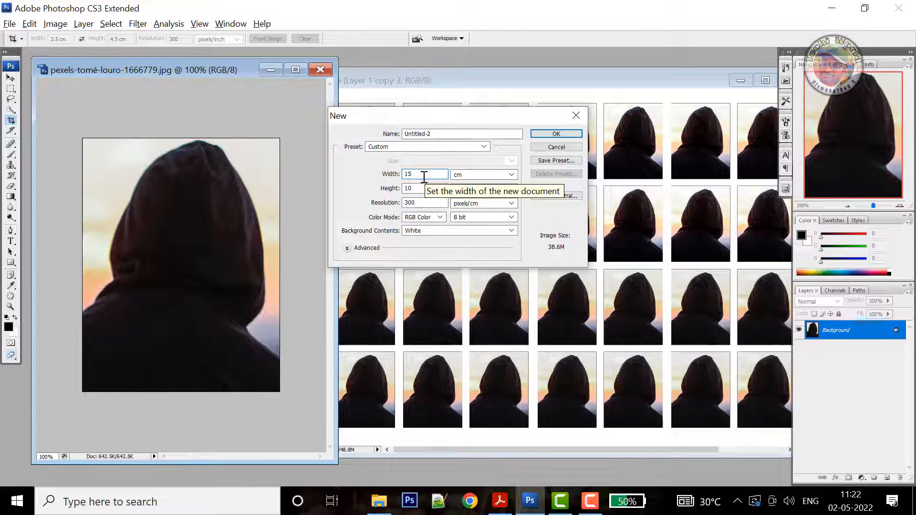
{"action": "left_click", "coordinate": [425, 186]}
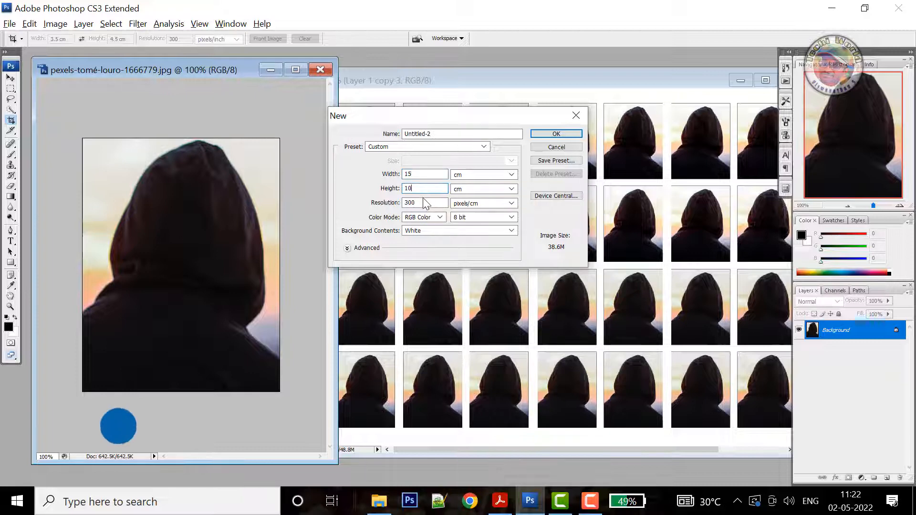
{"action": "left_click", "coordinate": [419, 201]}
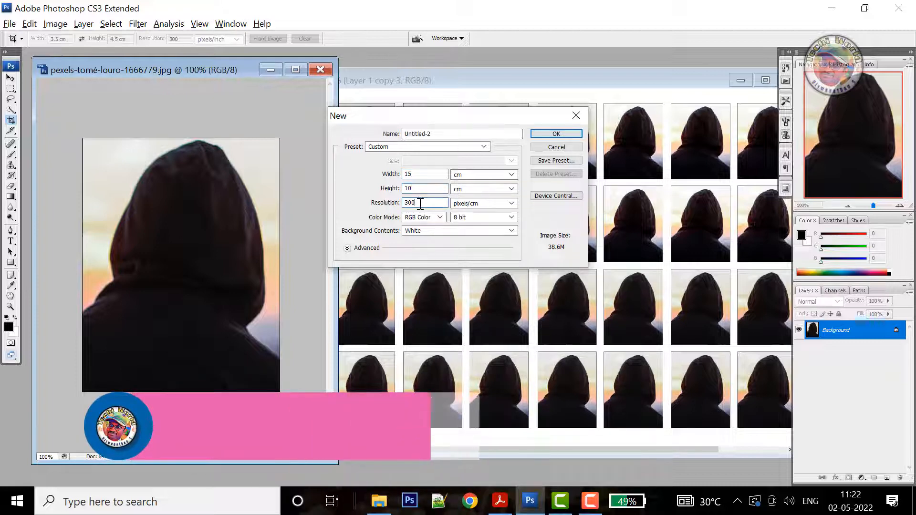
{"action": "left_click", "coordinate": [574, 135]}
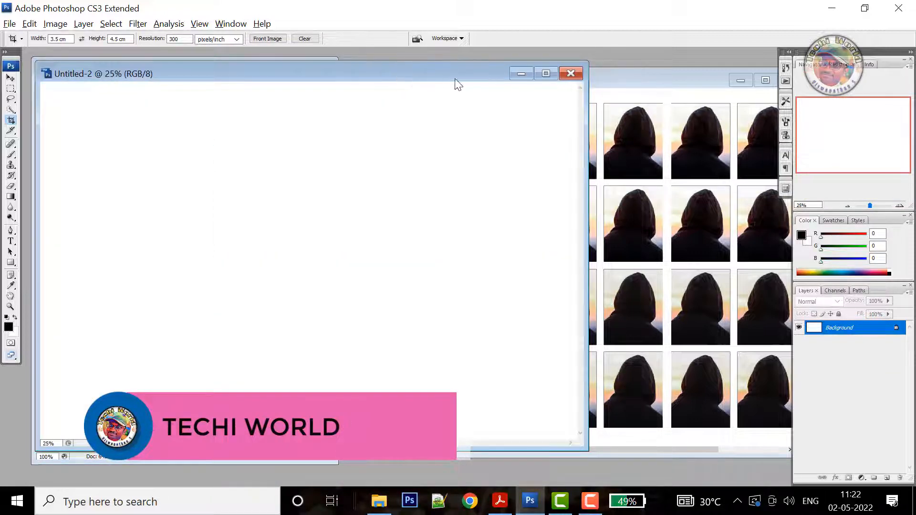
Arrange the new document beside the cropped photo and copy the photo into it as a layer.
{"action": "left_click_drag", "start_coordinate": [454, 79], "coordinate": [634, 90]}
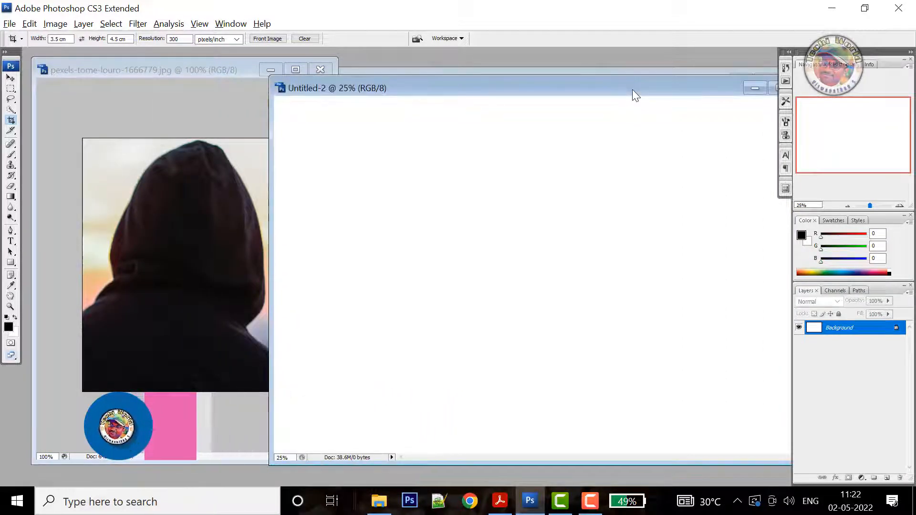
{"action": "left_click", "coordinate": [192, 73]}
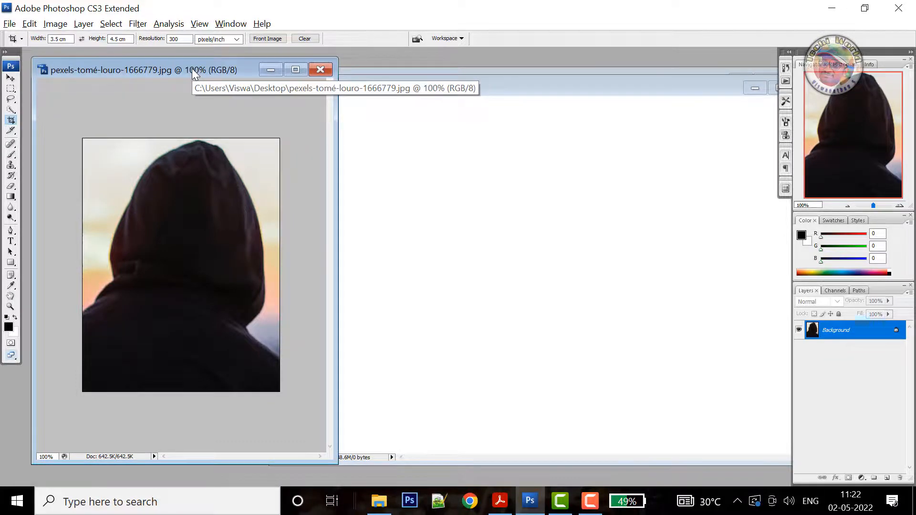
{"action": "left_click", "coordinate": [11, 79]}
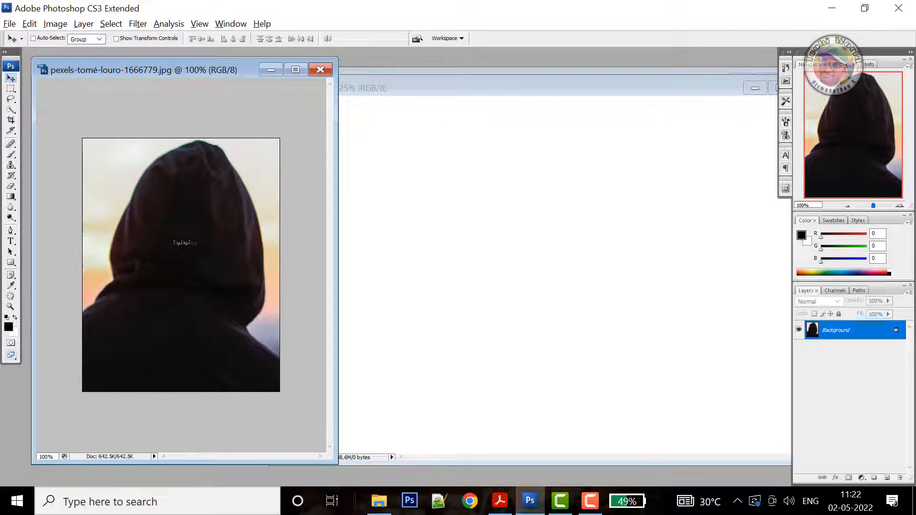
{"action": "left_click_drag", "start_coordinate": [186, 242], "coordinate": [398, 241]}
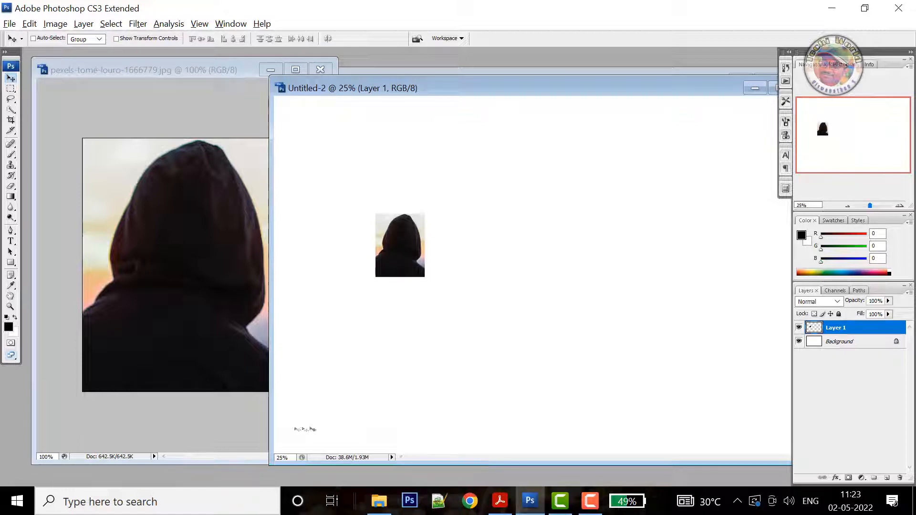
Move the photo layer into the upper-left corner of the blank page, leaving a small margin at 50% zoom.
{"action": "left_click", "coordinate": [282, 458]}
{"action": "type", "text": "50"}
{"action": "key", "text": "Return"}
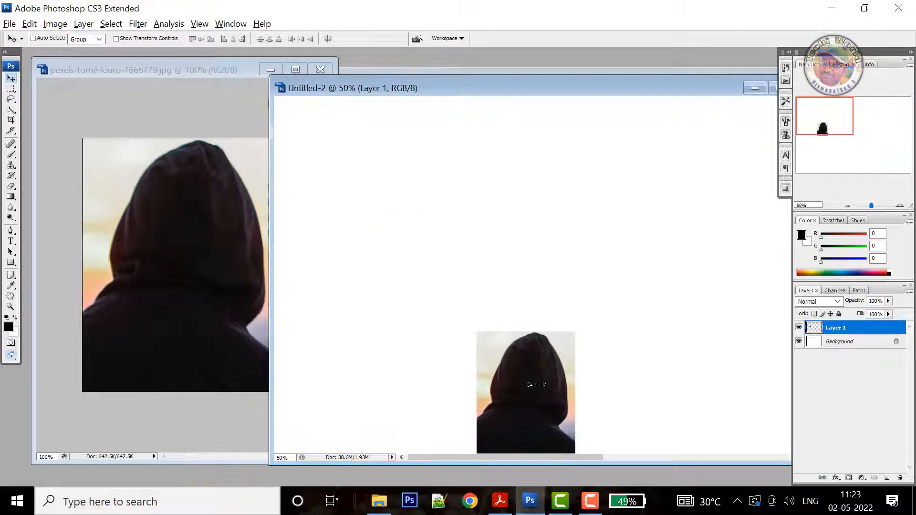
{"action": "left_click_drag", "start_coordinate": [536, 389], "coordinate": [342, 164]}
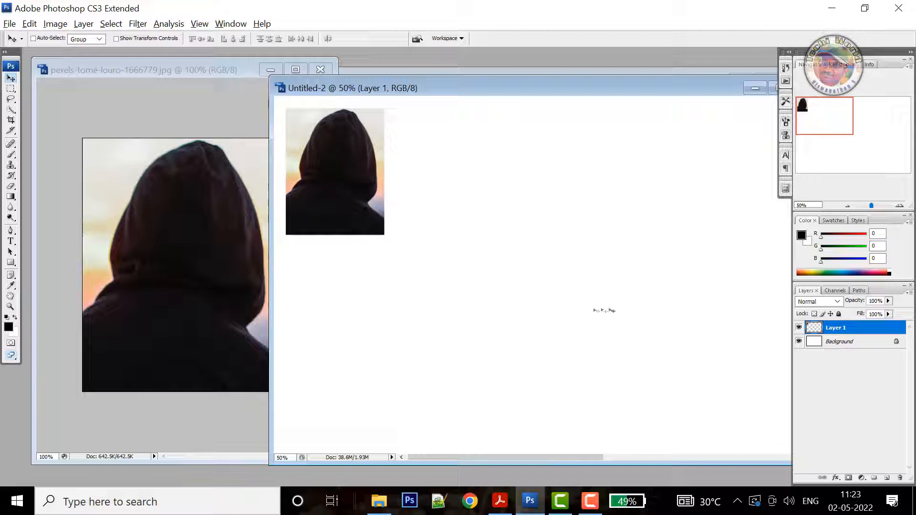
Add a 1 px black centred stroke around the photo layer at 100% opacity in Normal mode.
{"action": "left_click", "coordinate": [30, 24]}
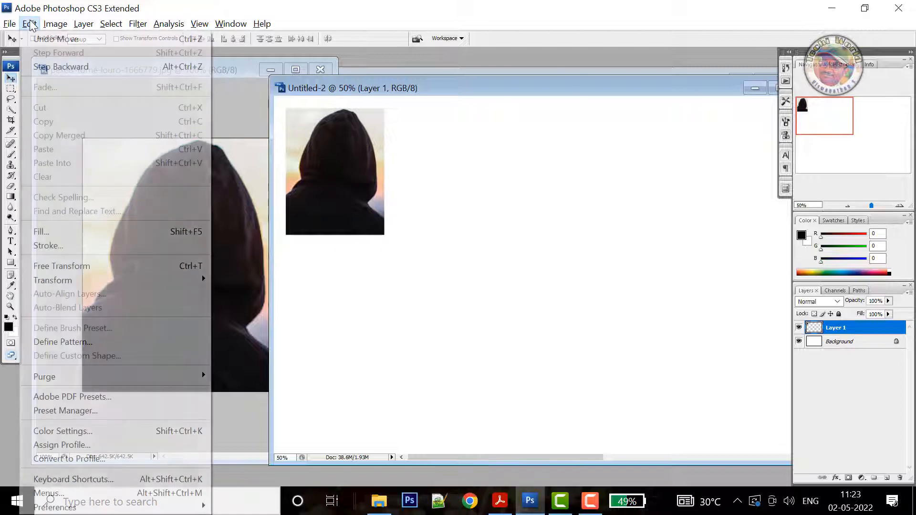
{"action": "left_click", "coordinate": [65, 252]}
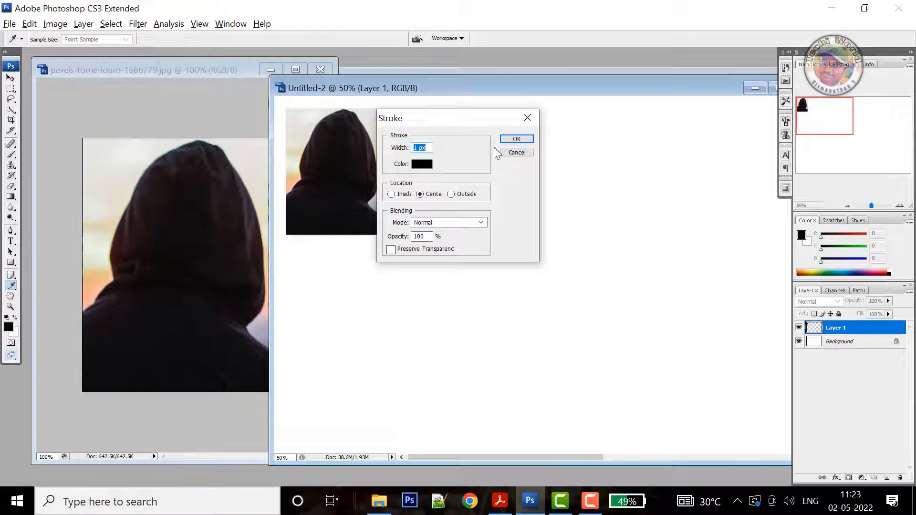
{"action": "left_click", "coordinate": [506, 141]}
{"action": "key", "text": "v"}
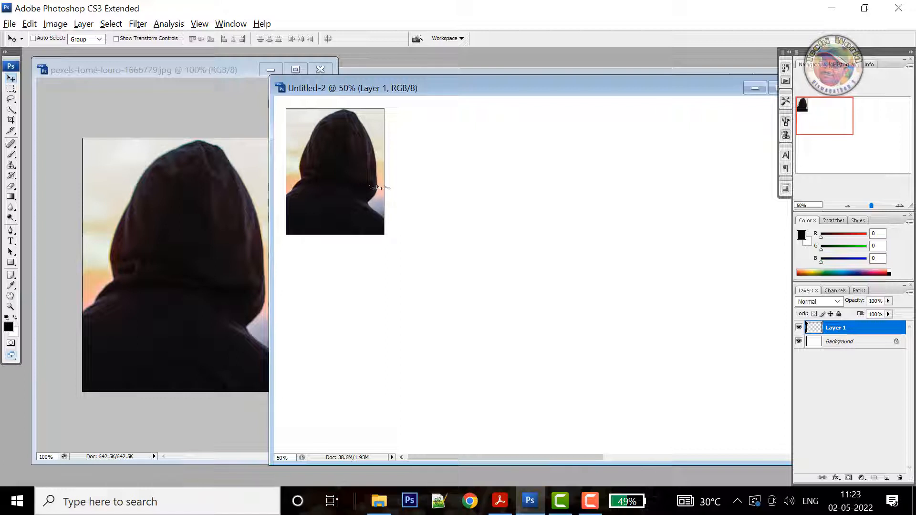
Duplicate the outlined photo with Layer via Copy and place the copy directly below the first with a small gap.
{"action": "left_click", "coordinate": [87, 27]}
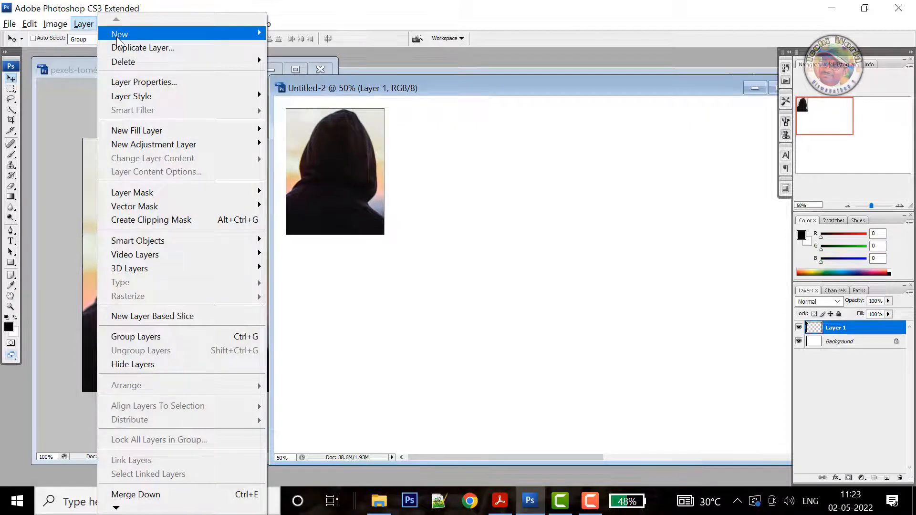
{"action": "mouse_move", "coordinate": [118, 38]}
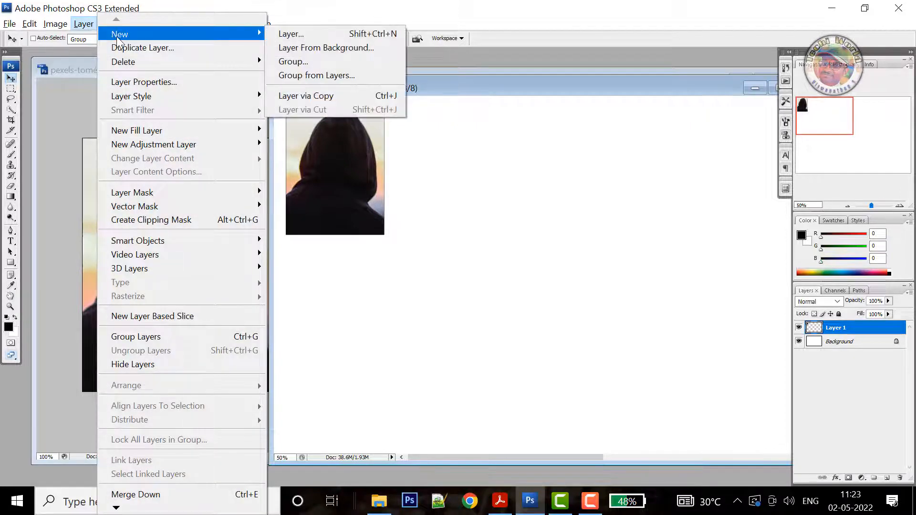
{"action": "left_click", "coordinate": [328, 96]}
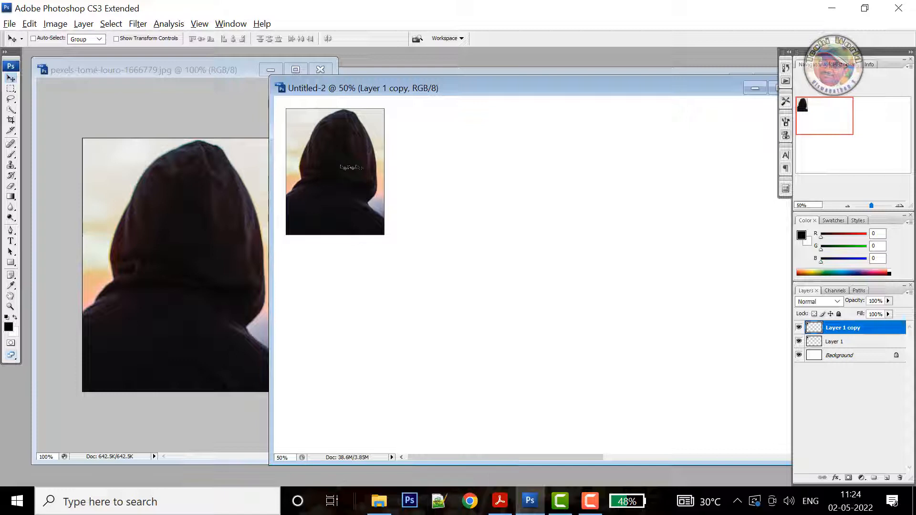
{"action": "left_click_drag", "start_coordinate": [339, 172], "coordinate": [342, 302]}
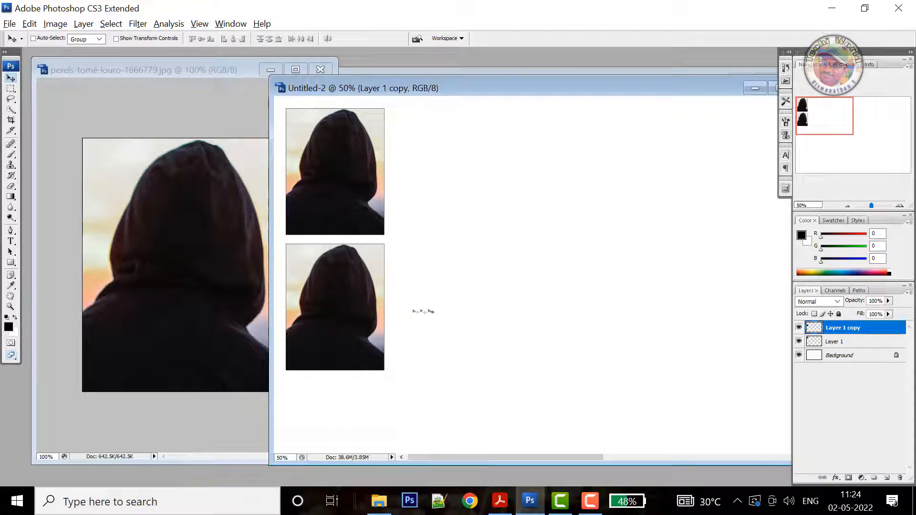
{"action": "scroll", "coordinate": [485, 429], "scroll_direction": "down", "scroll_amount": 10}
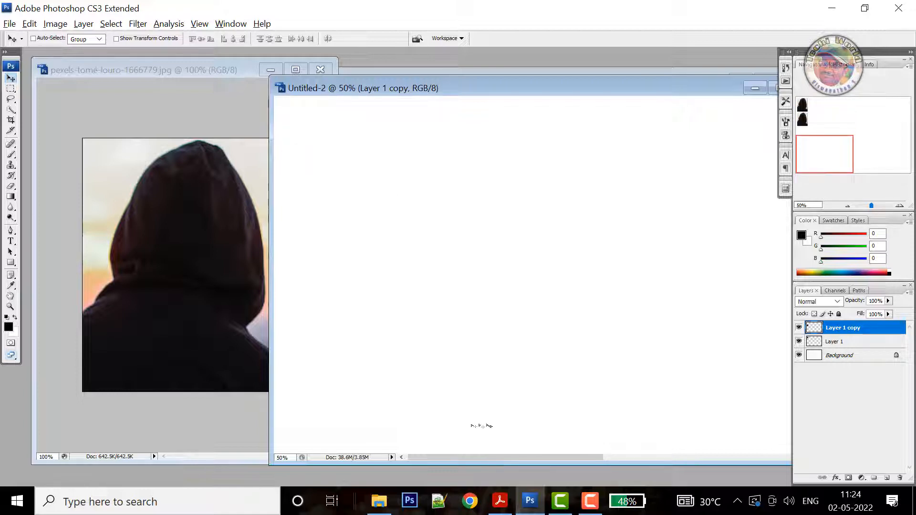
Merge the copied photo layer down into the first photo's layer.
{"action": "scroll", "coordinate": [482, 426], "scroll_direction": "up", "scroll_amount": 10}
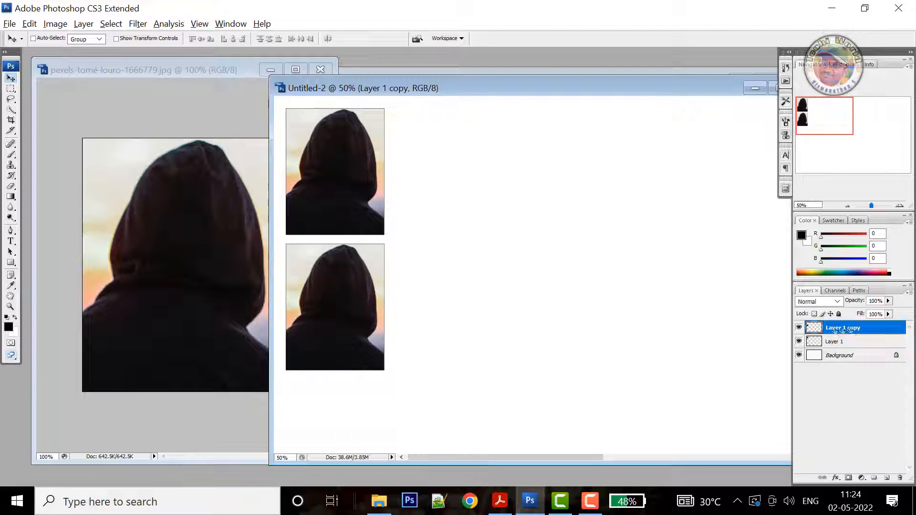
{"action": "left_click", "coordinate": [85, 26]}
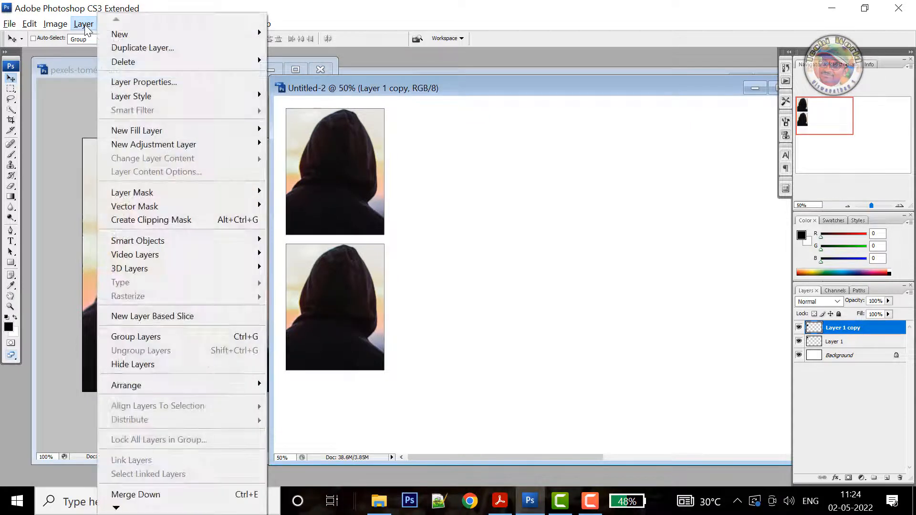
{"action": "left_click", "coordinate": [155, 499]}
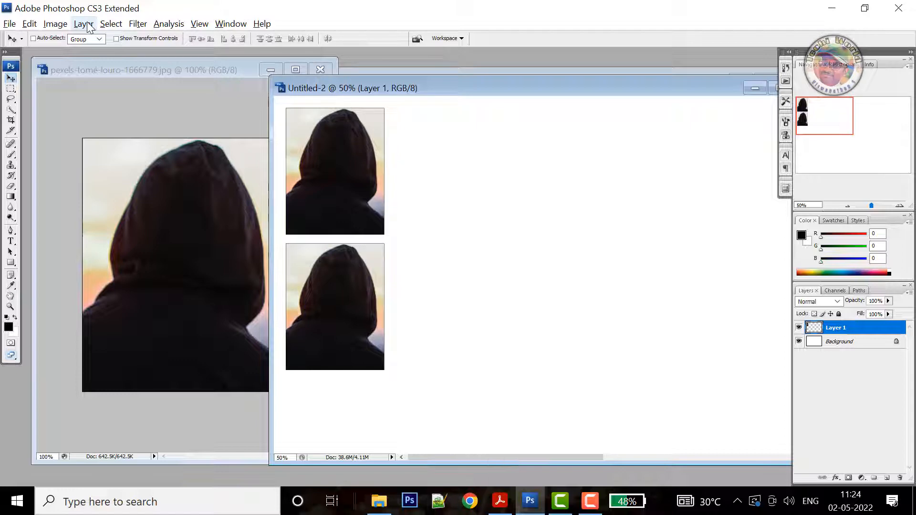
Duplicate the merged pair of photos and place the copy directly below, continuing the column with the same small gap.
{"action": "right_click", "coordinate": [854, 331]}
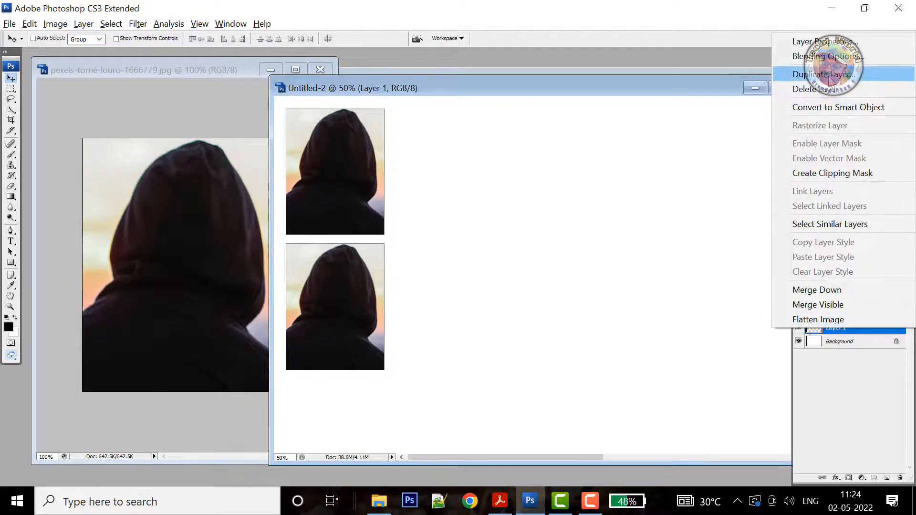
{"action": "left_click", "coordinate": [831, 79]}
{"action": "left_click", "coordinate": [538, 158]}
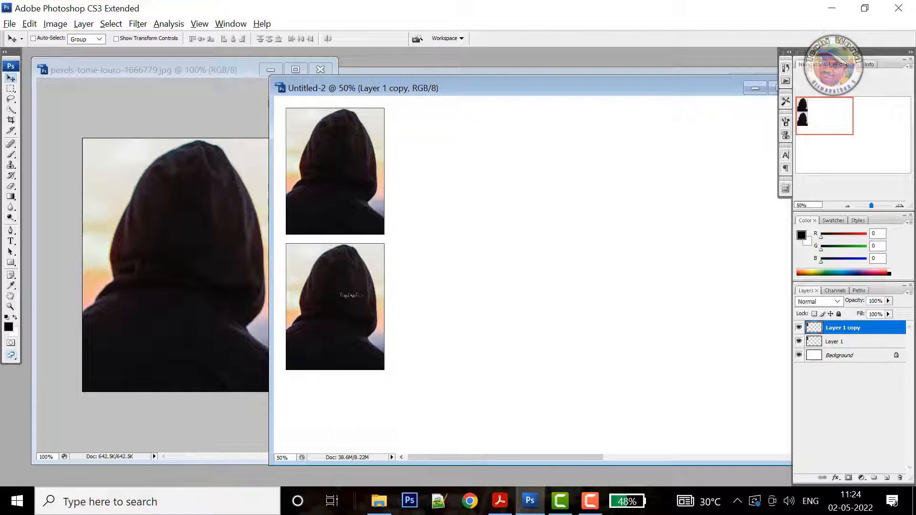
{"action": "left_click_drag", "start_coordinate": [352, 295], "coordinate": [359, 443]}
{"action": "scroll", "coordinate": [500, 343], "scroll_direction": "down", "scroll_amount": 8}
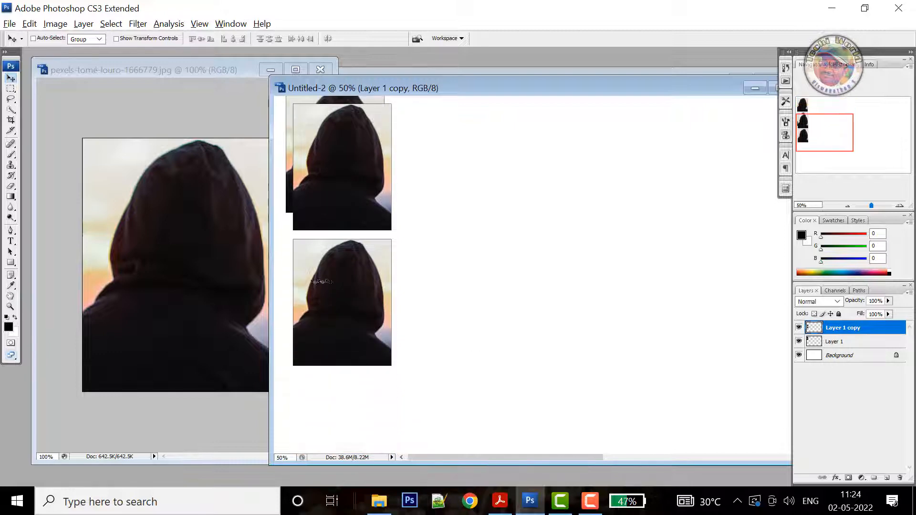
{"action": "left_click_drag", "start_coordinate": [360, 309], "coordinate": [358, 425]}
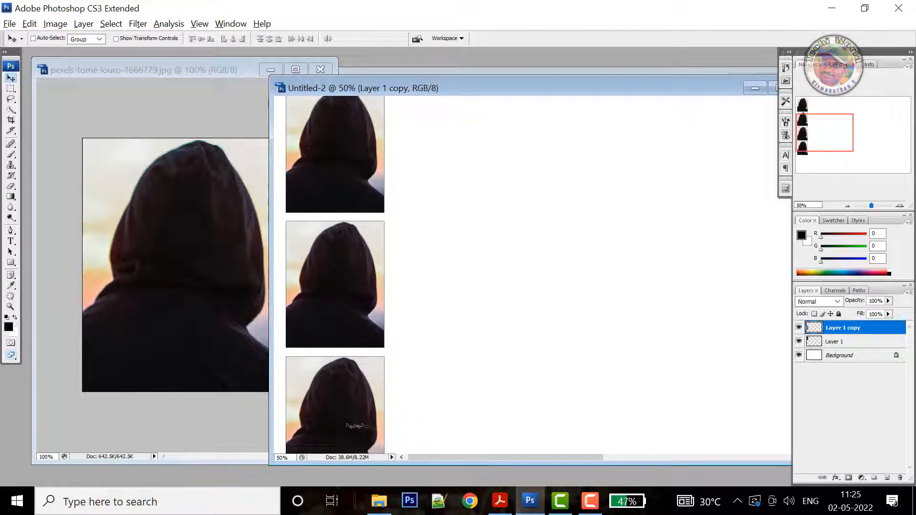
{"action": "scroll", "coordinate": [587, 291], "scroll_direction": "down", "scroll_amount": 4}
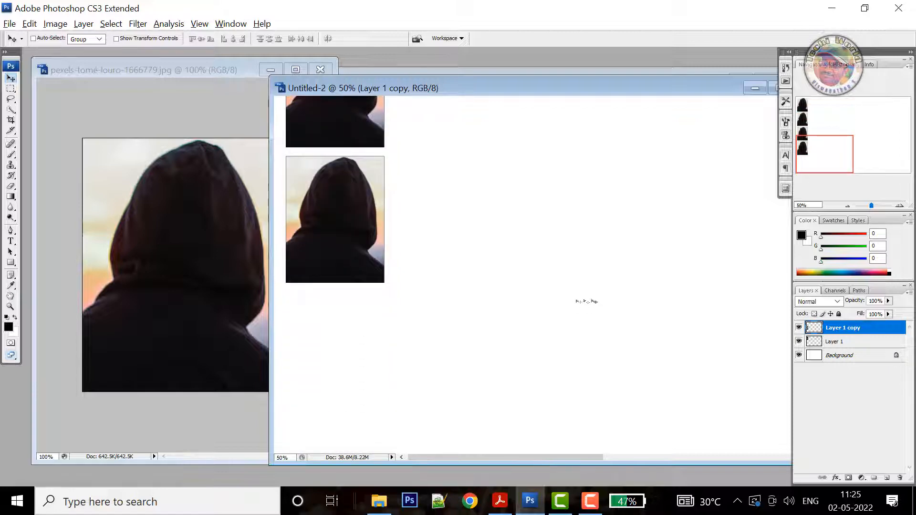
Merge the duplicated lower pair down so the whole photo column is one layer.
{"action": "scroll", "coordinate": [587, 301], "scroll_direction": "up", "scroll_amount": 20}
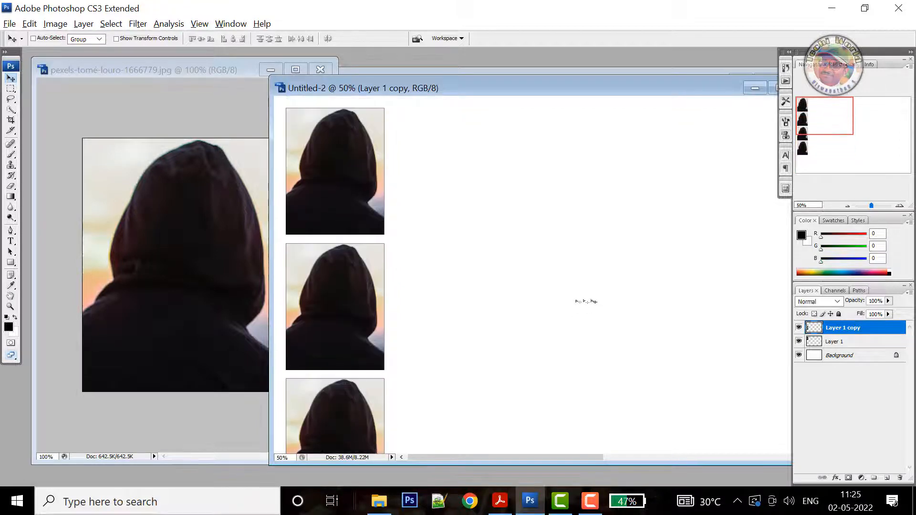
{"action": "left_click", "coordinate": [84, 23]}
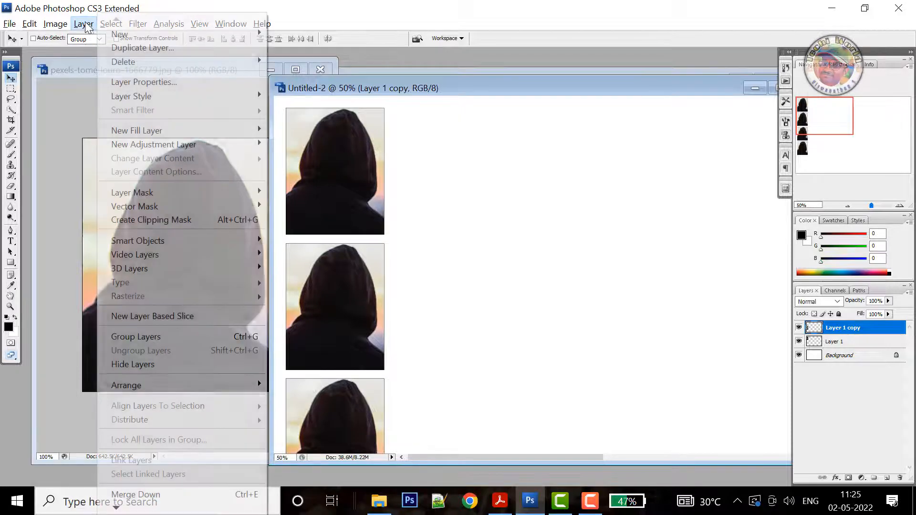
{"action": "left_click", "coordinate": [168, 495]}
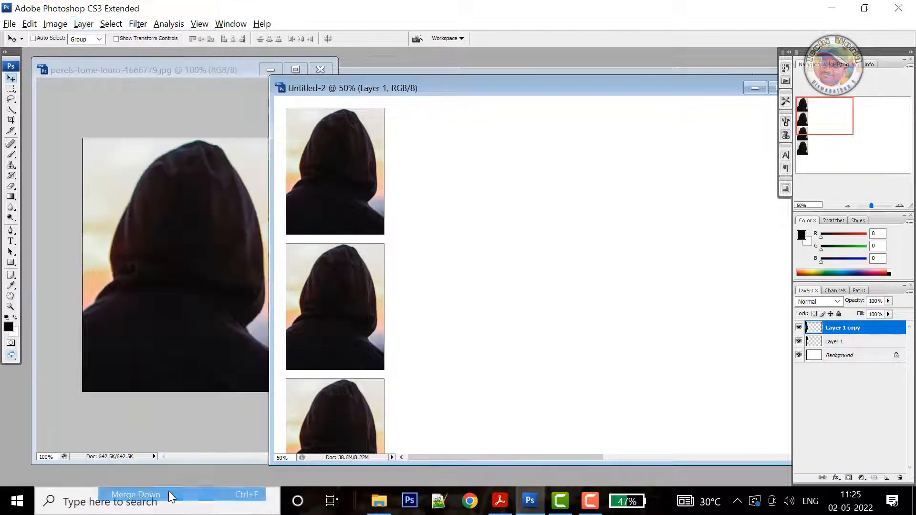
Duplicate the four-photo column layer and place the copy beside it as a second column, aligned in height with a small gap.
{"action": "scroll", "coordinate": [460, 308], "scroll_direction": "down", "scroll_amount": 10}
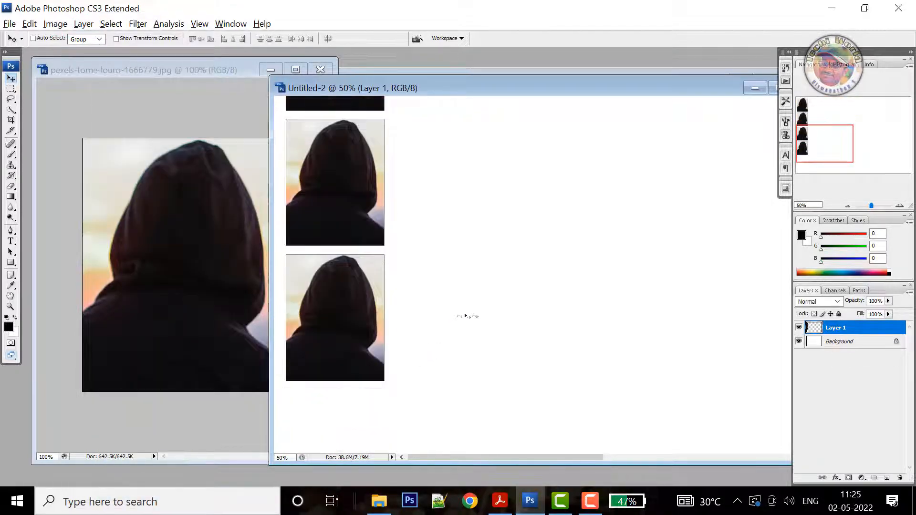
{"action": "scroll", "coordinate": [460, 313], "scroll_direction": "up", "scroll_amount": 10}
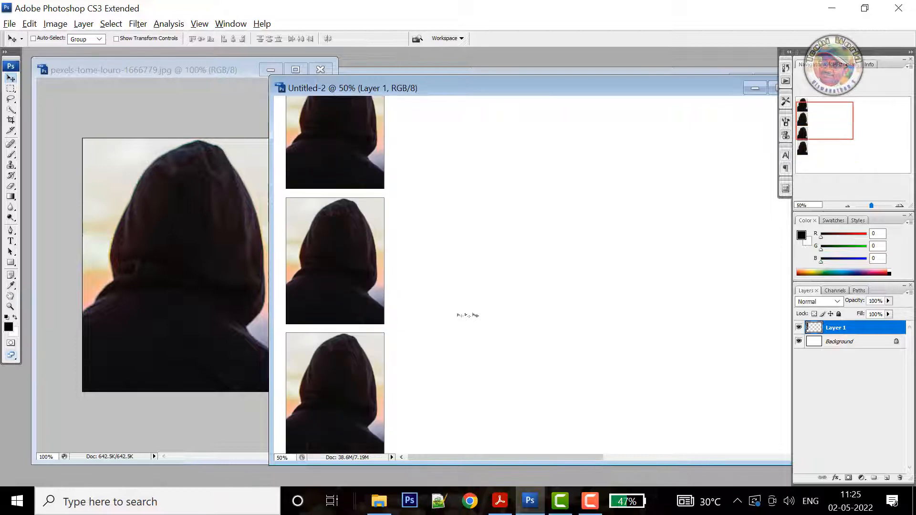
{"action": "right_click", "coordinate": [866, 329]}
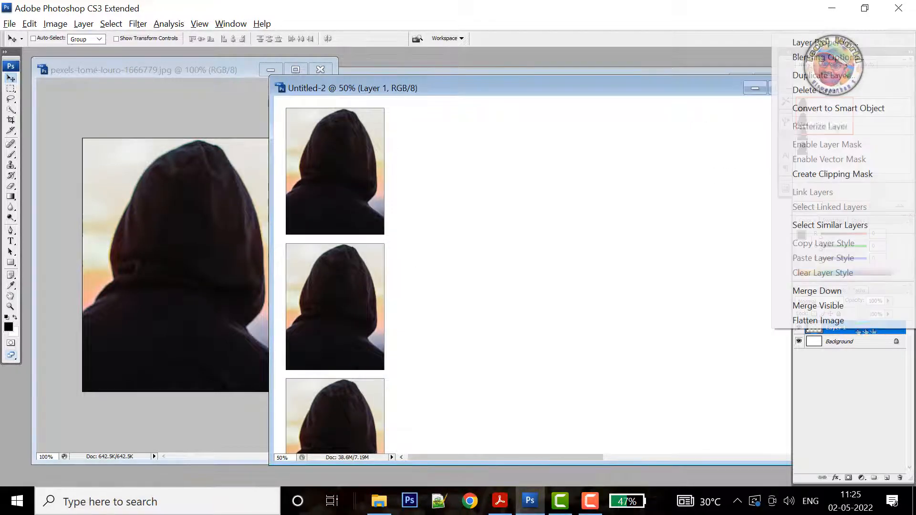
{"action": "left_click", "coordinate": [828, 75]}
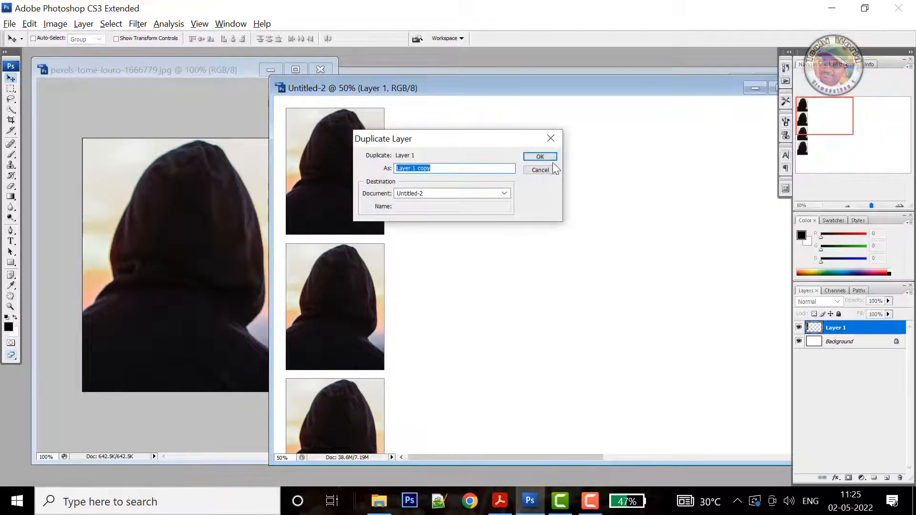
{"action": "left_click", "coordinate": [552, 156]}
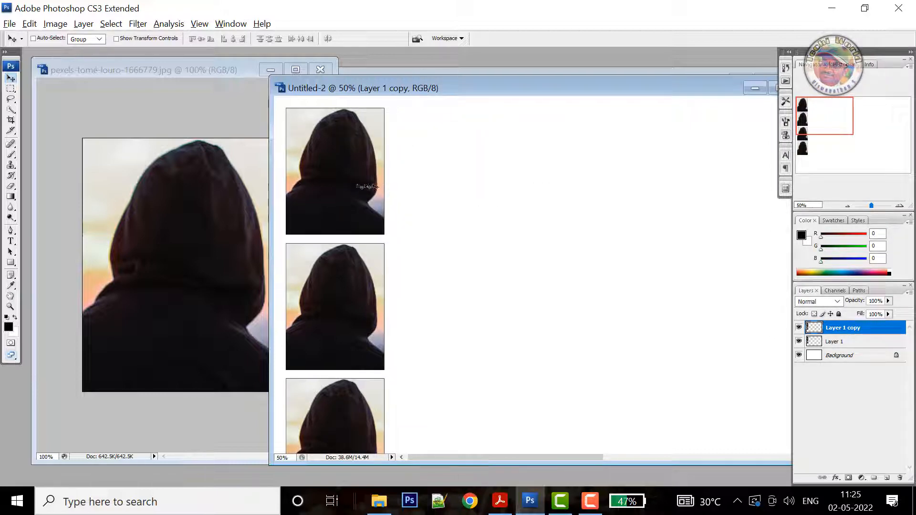
{"action": "left_click_drag", "start_coordinate": [357, 186], "coordinate": [468, 183]}
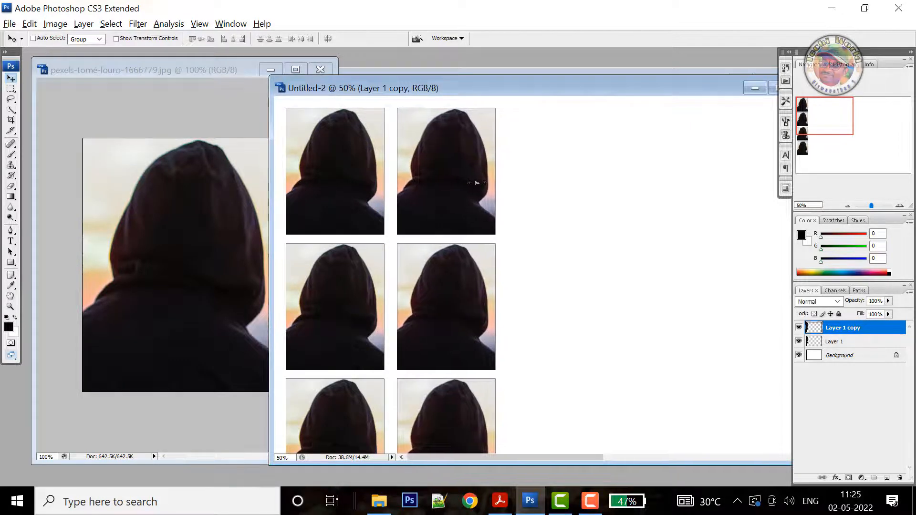
{"action": "scroll", "coordinate": [614, 231], "scroll_direction": "down", "scroll_amount": 5}
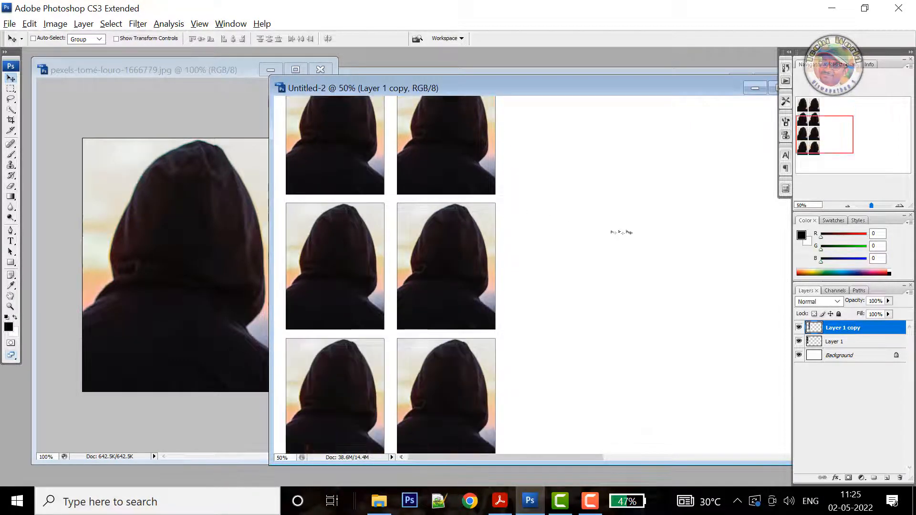
{"action": "scroll", "coordinate": [621, 232], "scroll_direction": "down", "scroll_amount": 3}
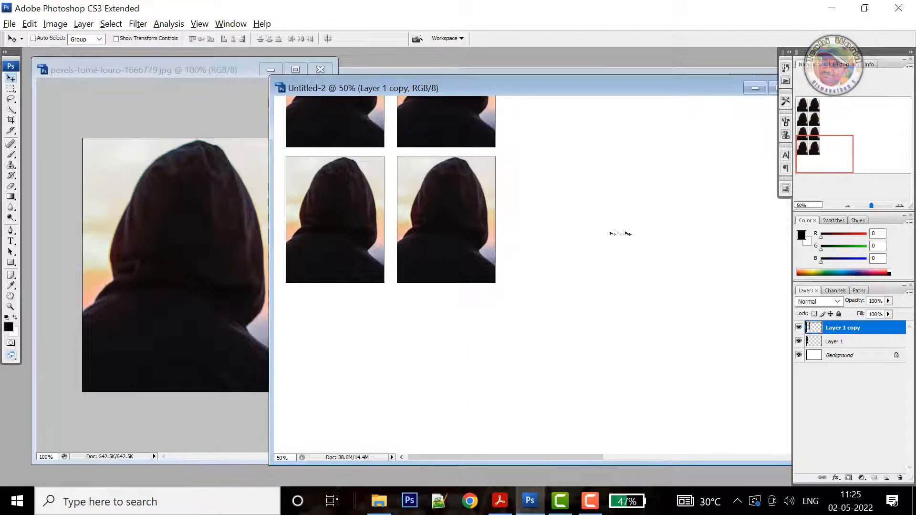
Merge the second column down into the first column's layer.
{"action": "scroll", "coordinate": [621, 233], "scroll_direction": "up", "scroll_amount": 5}
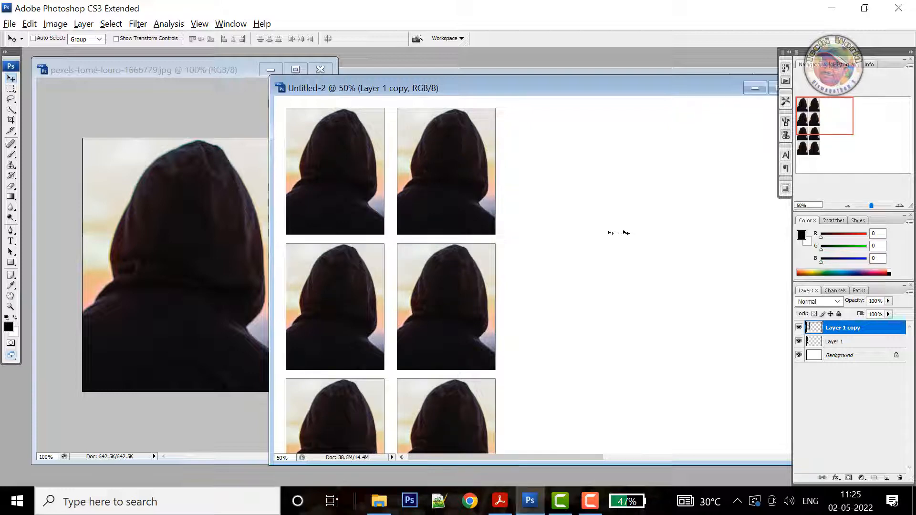
{"action": "left_click", "coordinate": [83, 24]}
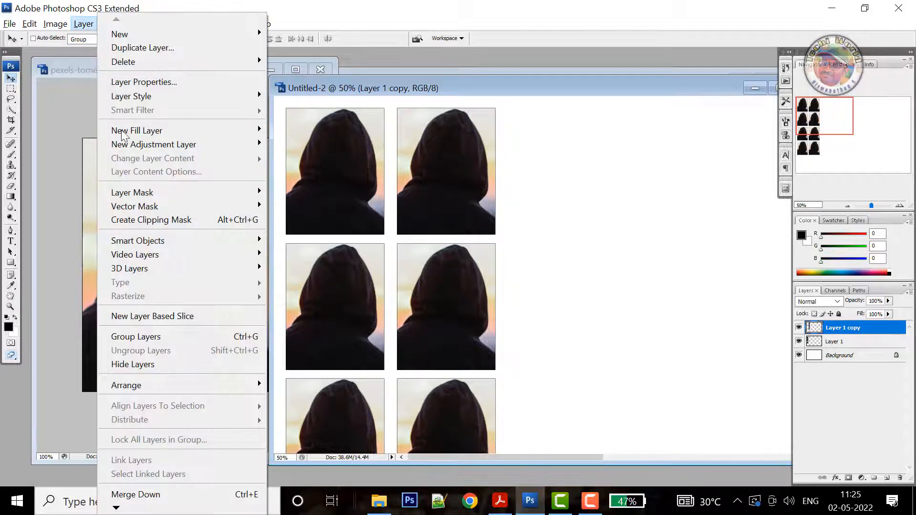
{"action": "left_click", "coordinate": [154, 496]}
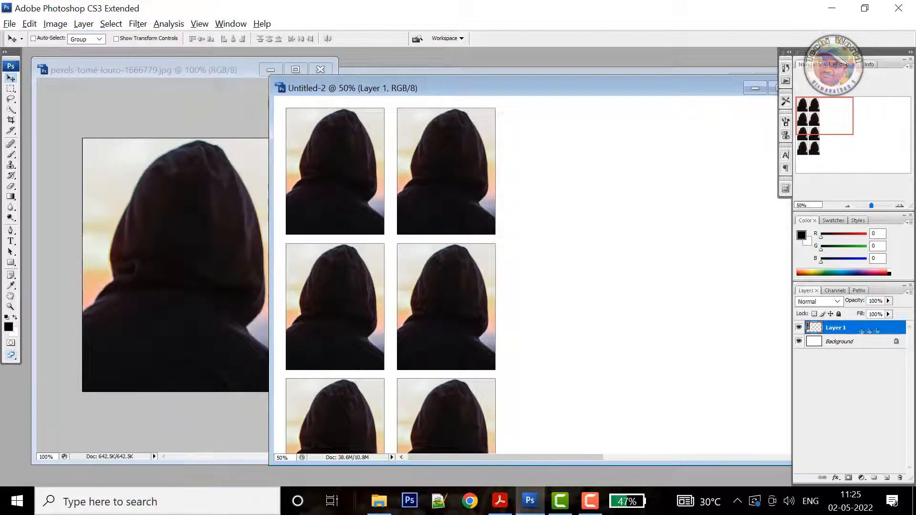
Duplicate the merged two-column layer and place the copy beside it as the third and fourth columns, keeping the rows aligned.
{"action": "right_click", "coordinate": [863, 328]}
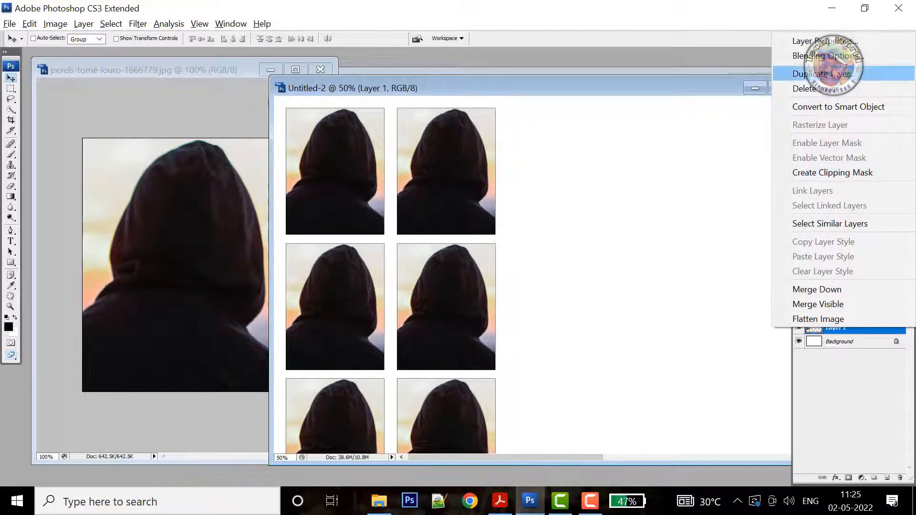
{"action": "left_click", "coordinate": [817, 74]}
{"action": "left_click", "coordinate": [533, 158]}
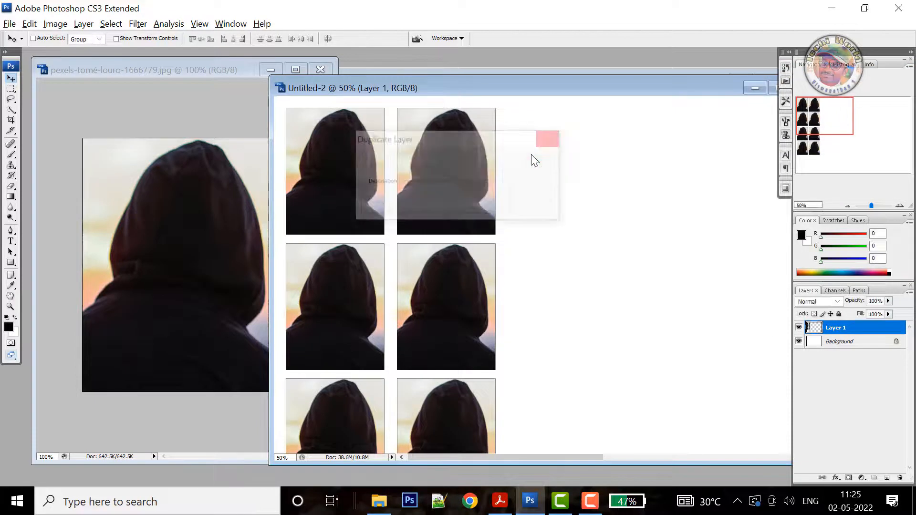
{"action": "left_click_drag", "start_coordinate": [477, 193], "coordinate": [682, 195]}
{"action": "scroll", "coordinate": [710, 215], "scroll_direction": "down", "scroll_amount": 10}
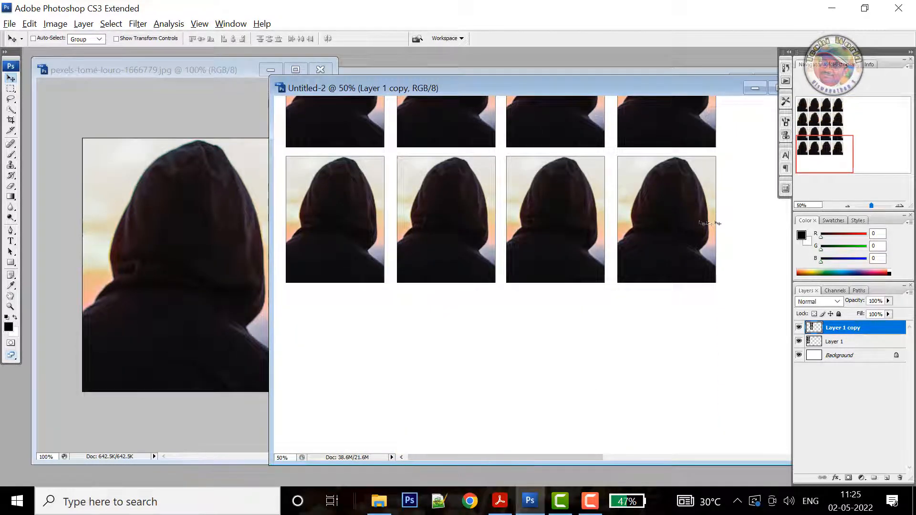
{"action": "scroll", "coordinate": [710, 222], "scroll_direction": "up", "scroll_amount": 6}
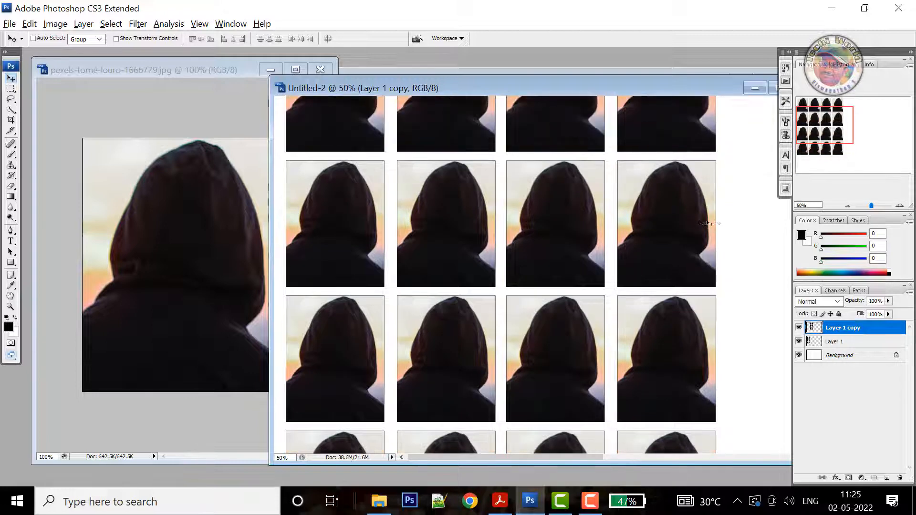
{"action": "scroll", "coordinate": [710, 223], "scroll_direction": "up", "scroll_amount": 2}
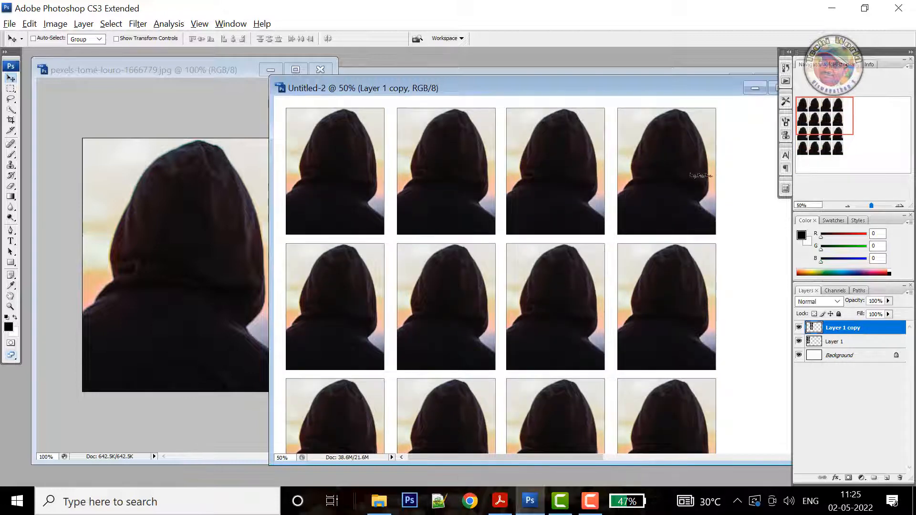
Maximize the photo sheet's document window and look over the complete four-by-four grid.
{"action": "left_click_drag", "start_coordinate": [703, 87], "coordinate": [573, 81]}
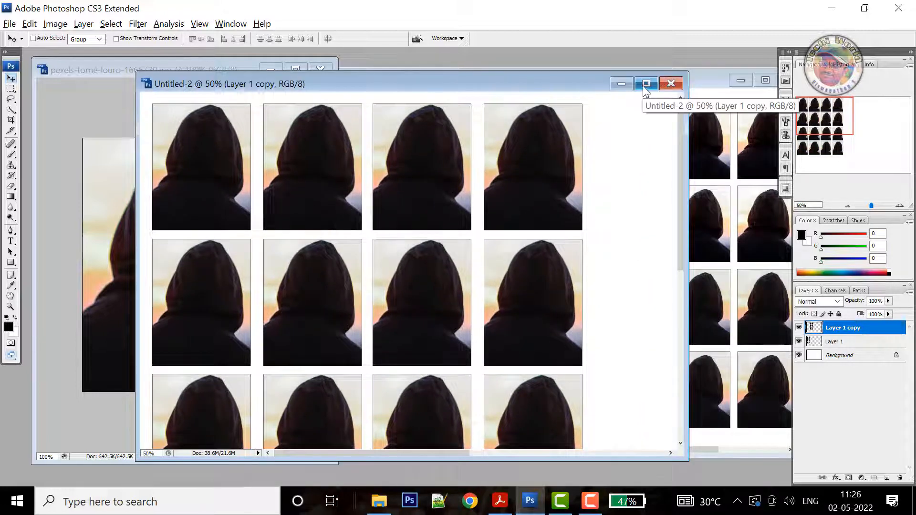
{"action": "double_click", "coordinate": [642, 85]}
{"action": "scroll", "coordinate": [659, 230], "scroll_direction": "down", "scroll_amount": 11}
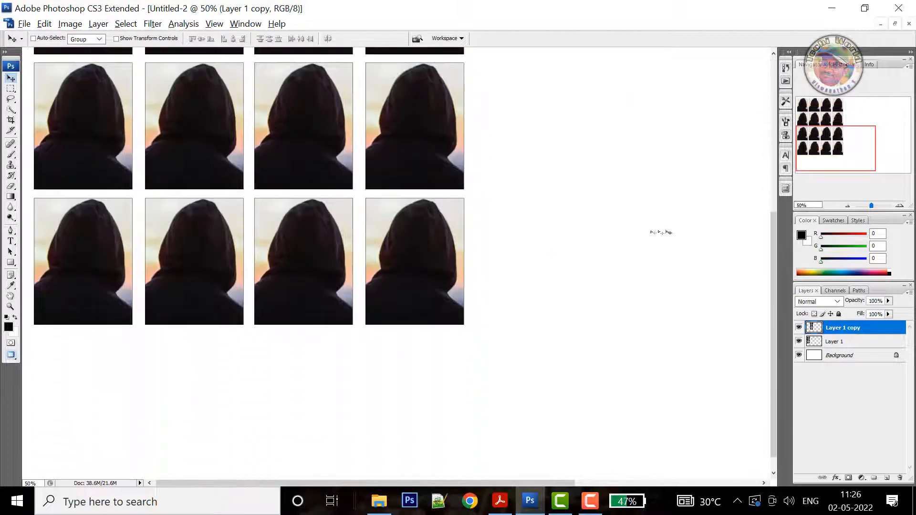
{"action": "scroll", "coordinate": [661, 232], "scroll_direction": "up", "scroll_amount": 5}
{"action": "scroll", "coordinate": [661, 233], "scroll_direction": "up", "scroll_amount": 3}
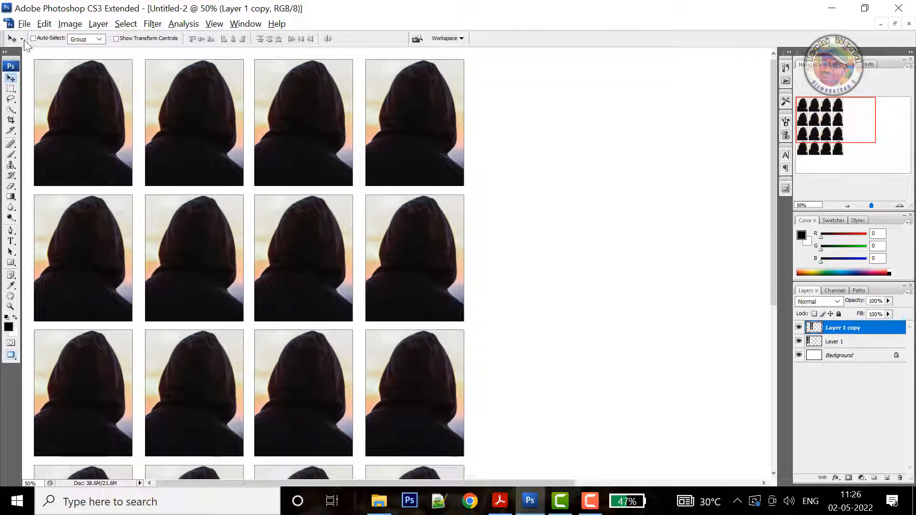
Review the print settings and paper preview for the photo sheet, and leave them without printing.
{"action": "left_click", "coordinate": [24, 23]}
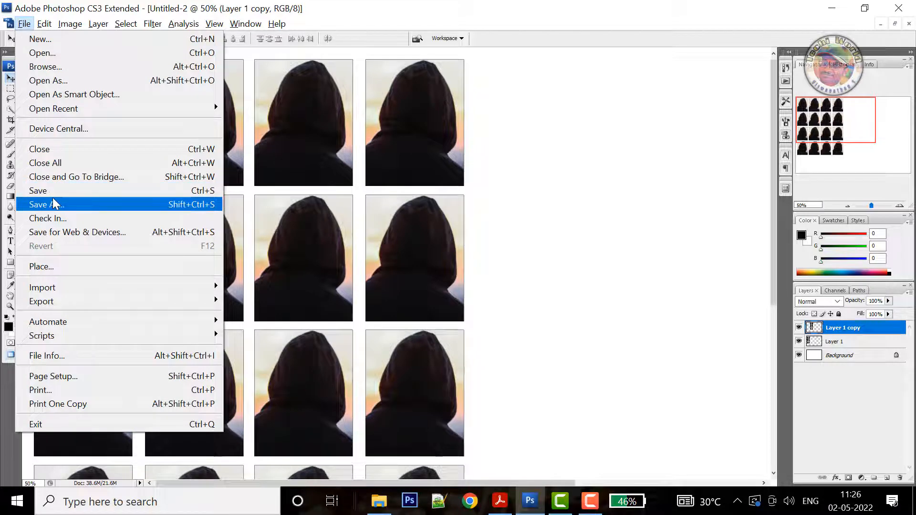
{"action": "left_click", "coordinate": [47, 386]}
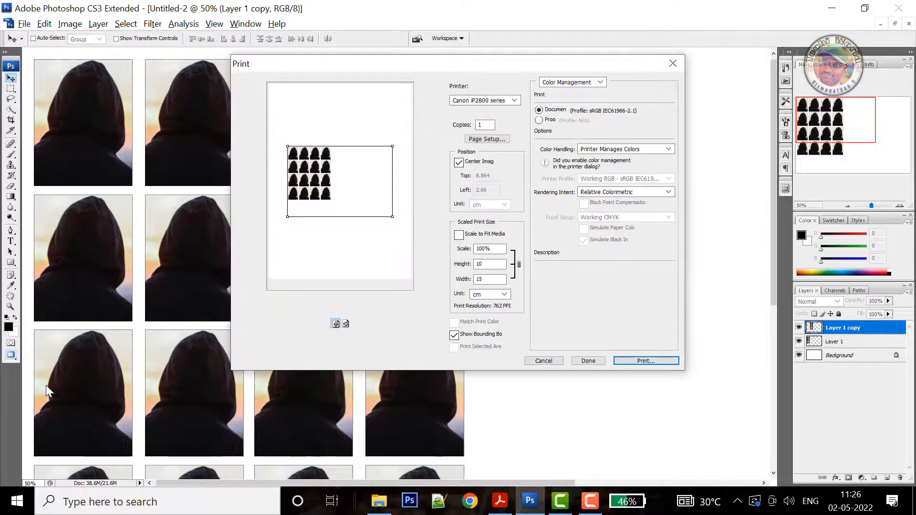
{"action": "left_click", "coordinate": [672, 61]}
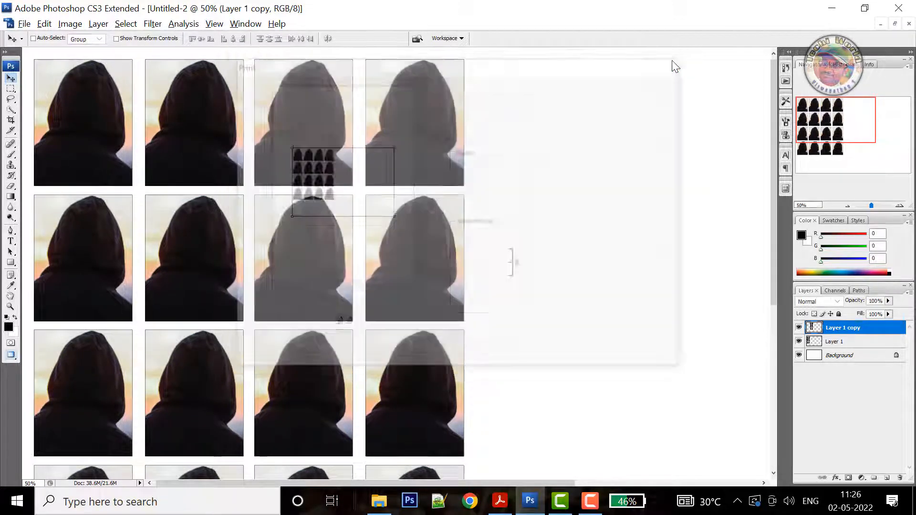
Try to save the photo sheet to the Desktop in JPEG format as Untitled-2.jpg.
{"action": "left_click", "coordinate": [24, 24]}
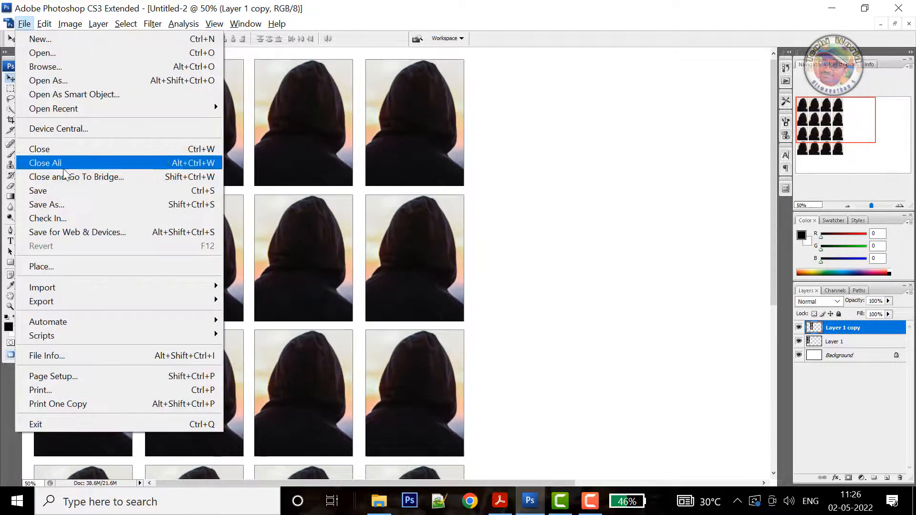
{"action": "left_click", "coordinate": [65, 204]}
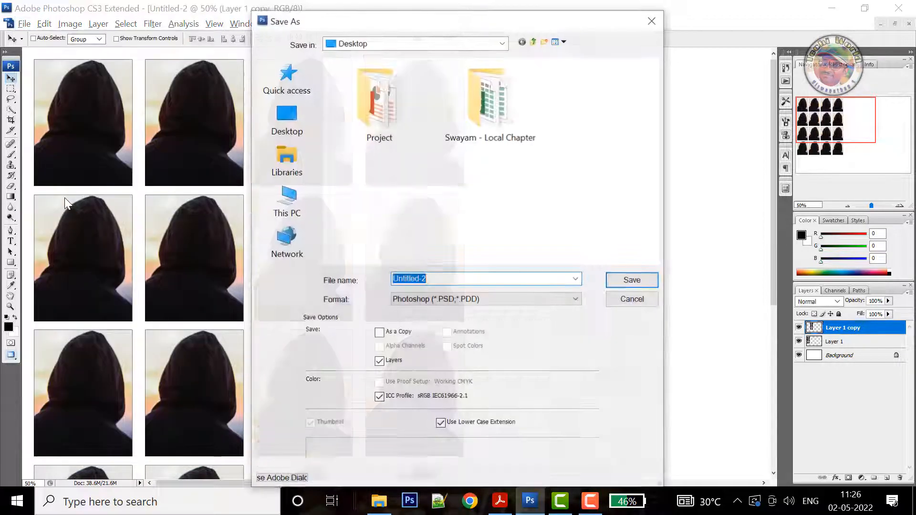
{"action": "left_click", "coordinate": [485, 299]}
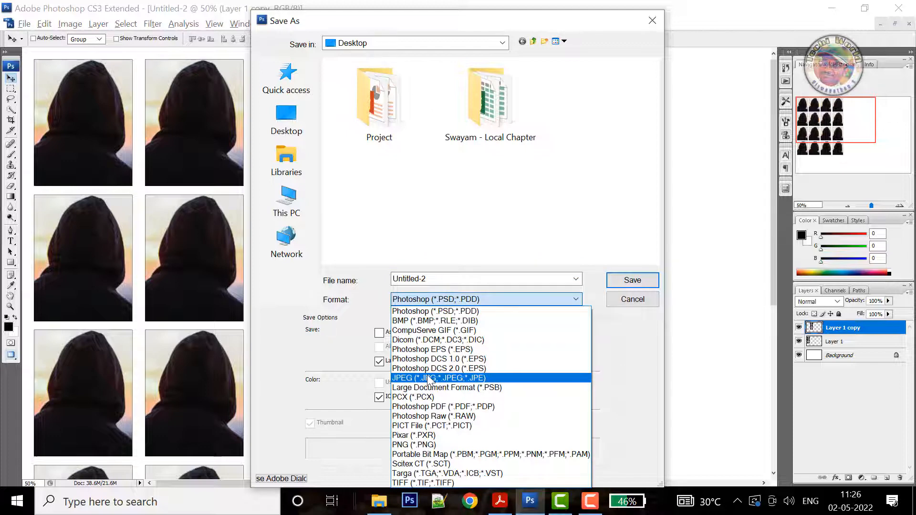
{"action": "left_click", "coordinate": [428, 377]}
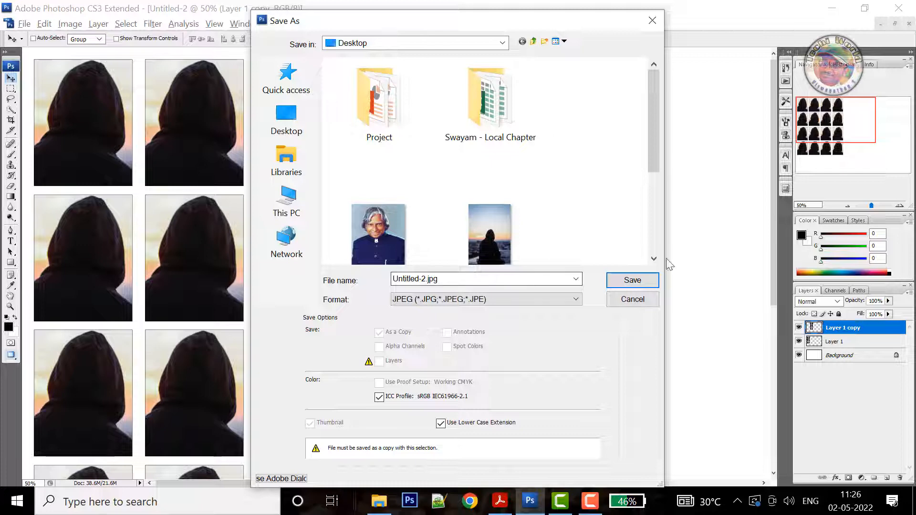
{"action": "left_click", "coordinate": [653, 21]}
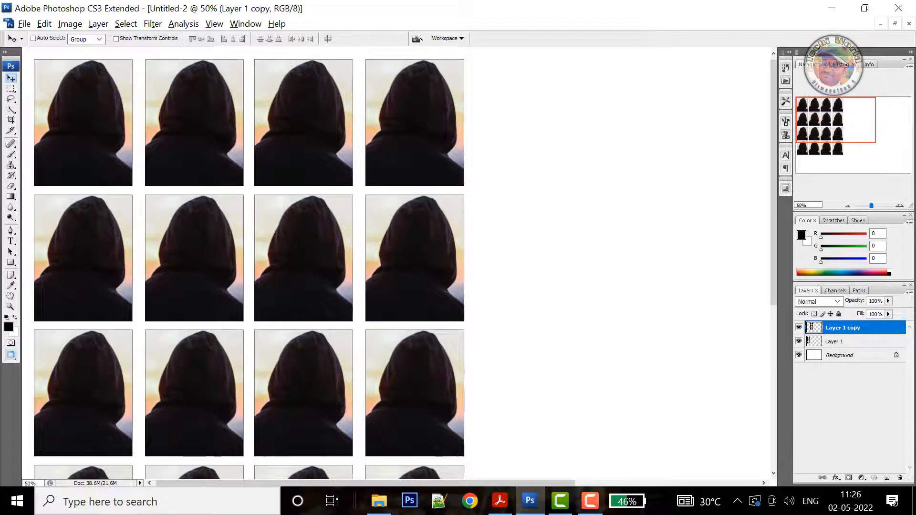
{"action": "left_click", "coordinate": [591, 501]}
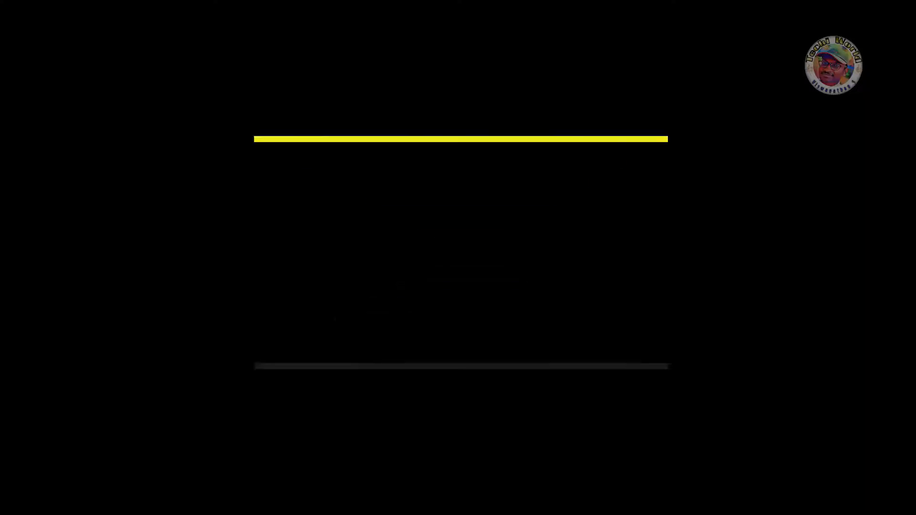